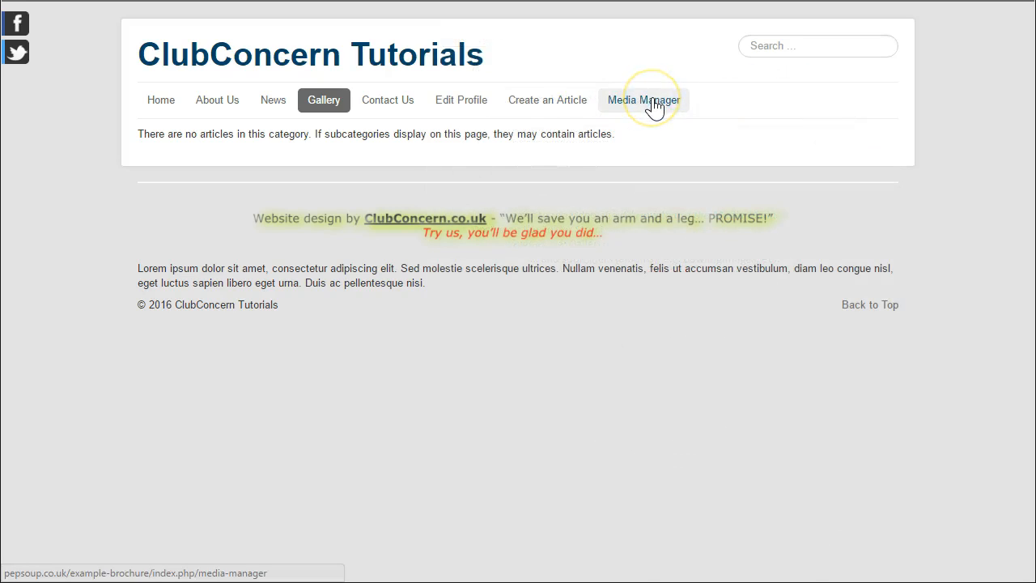
Open the site's Media Manager and add a folder named Gallery at the top level
left_click(654, 105)
scroll(178, 224, "down", 3)
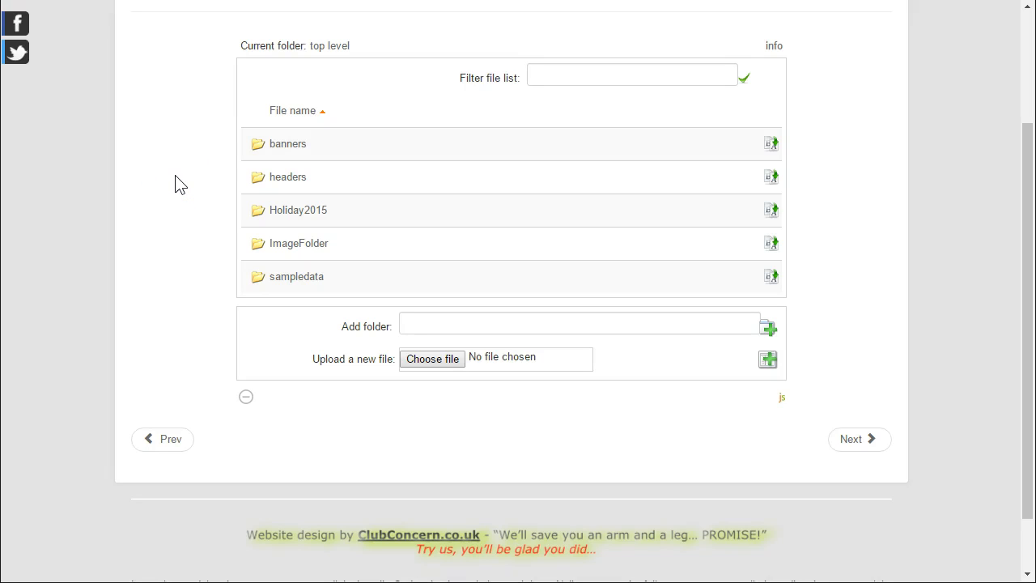
scroll(179, 185, "up", 1)
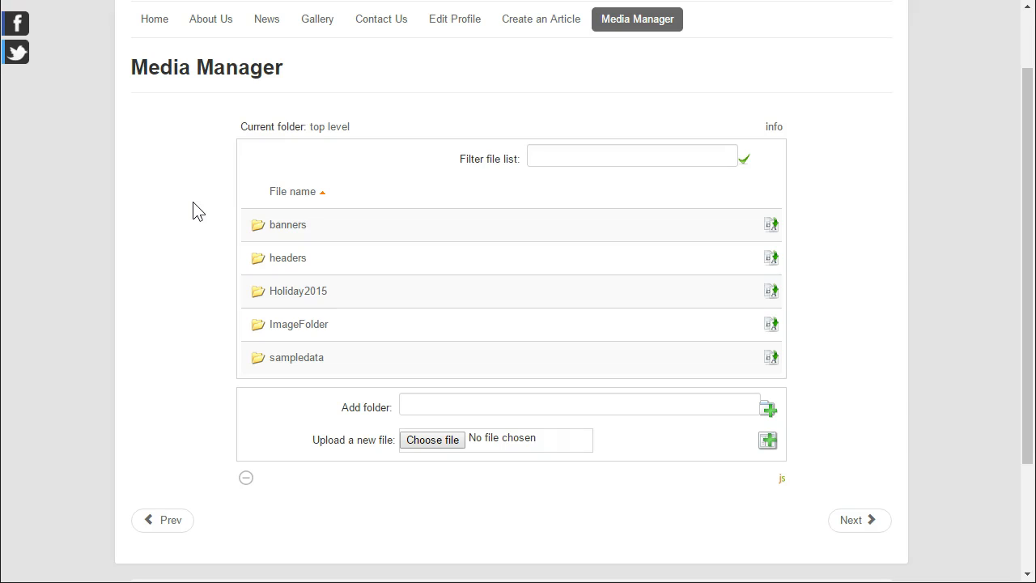
left_click(186, 202)
left_click(450, 404)
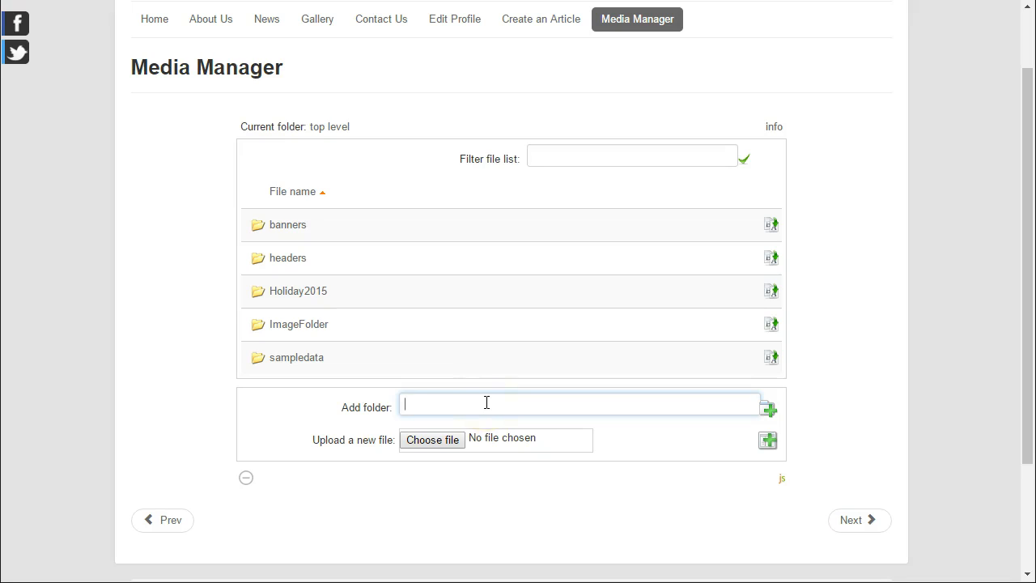
type("Gallery")
left_click(769, 410)
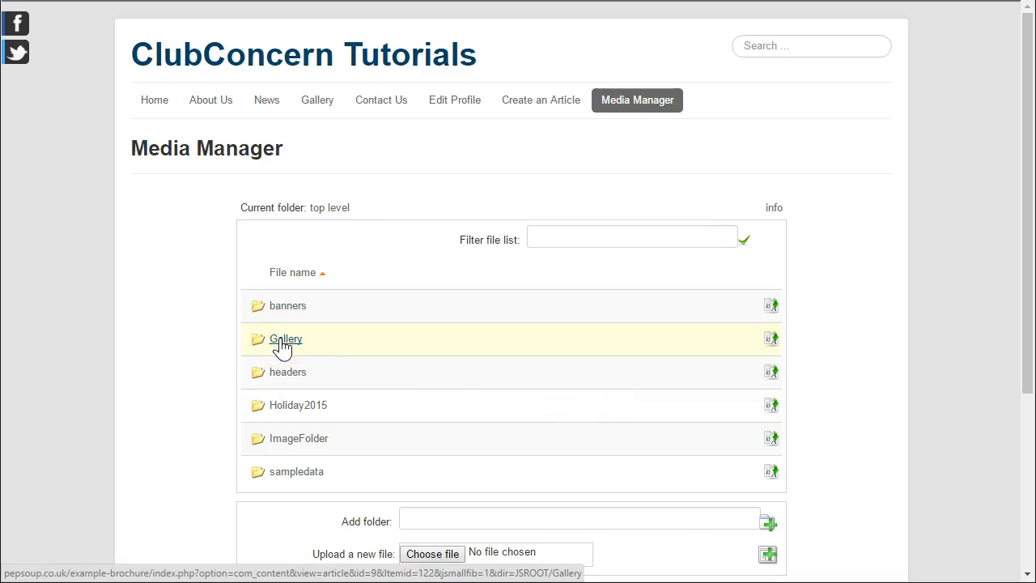
Open the Gallery folder and add a subfolder named BowlingImages inside it
left_click(364, 339)
left_click(289, 343)
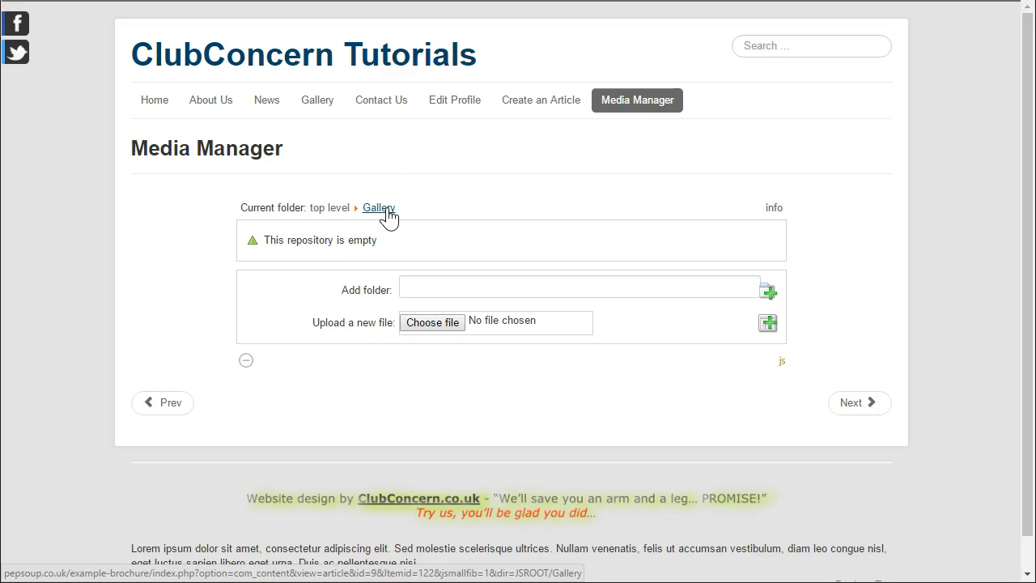
left_click(493, 284)
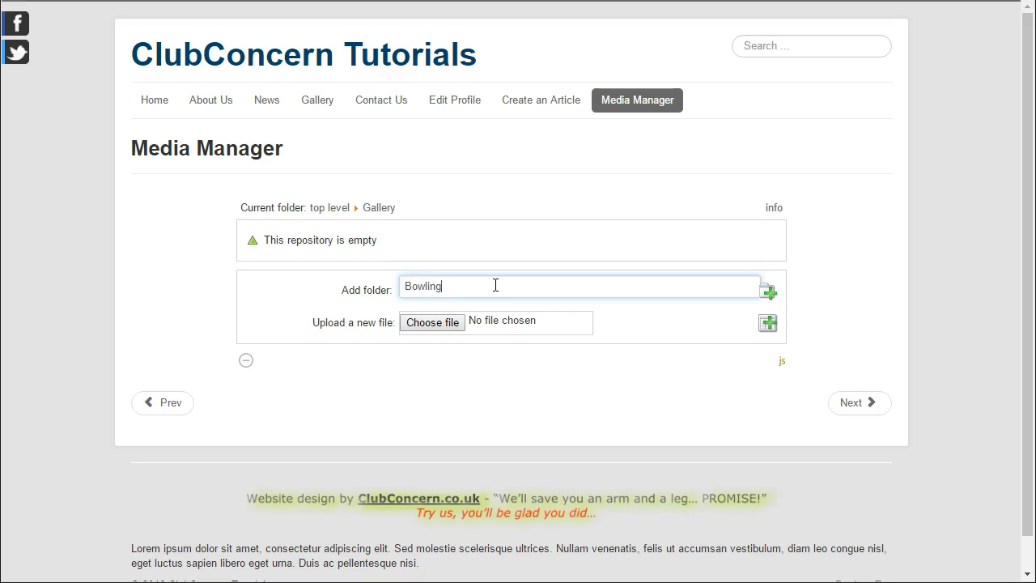
type("Images")
left_click(769, 292)
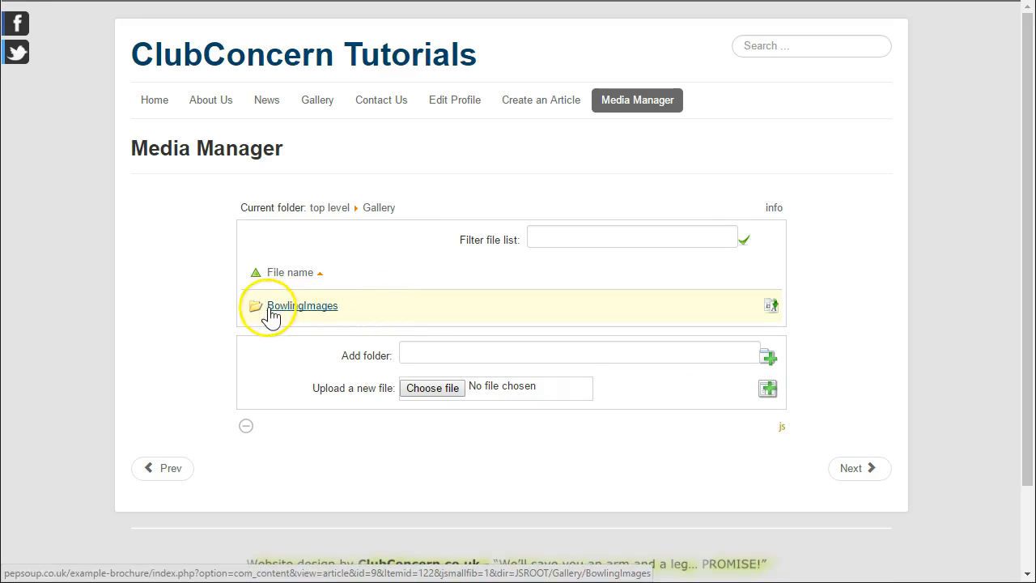
Open the BowlingImages folder and upload ambidextrousBowler.jpg from the JustPics folder into it
left_click(309, 311)
left_click(313, 311)
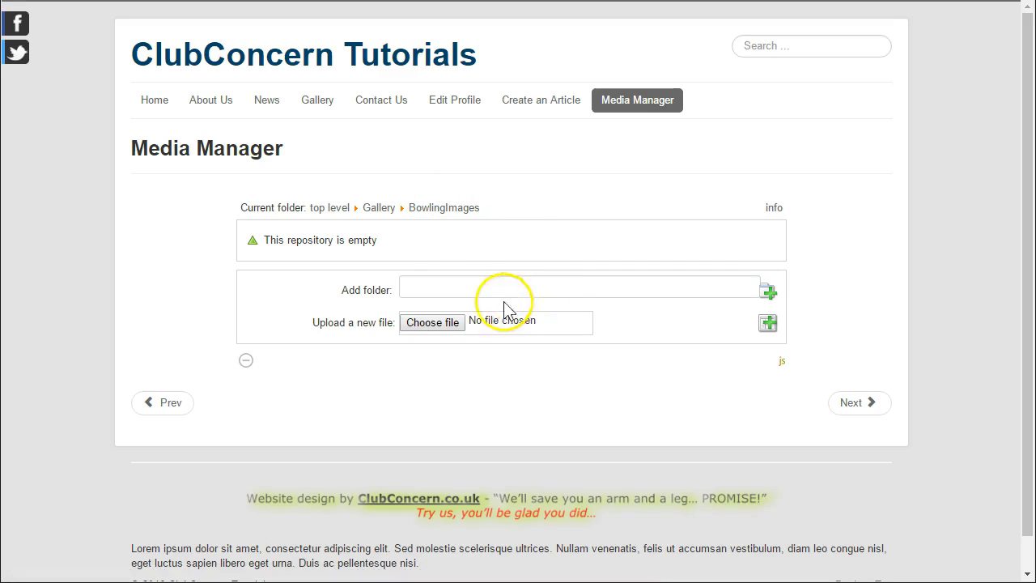
left_click(430, 327)
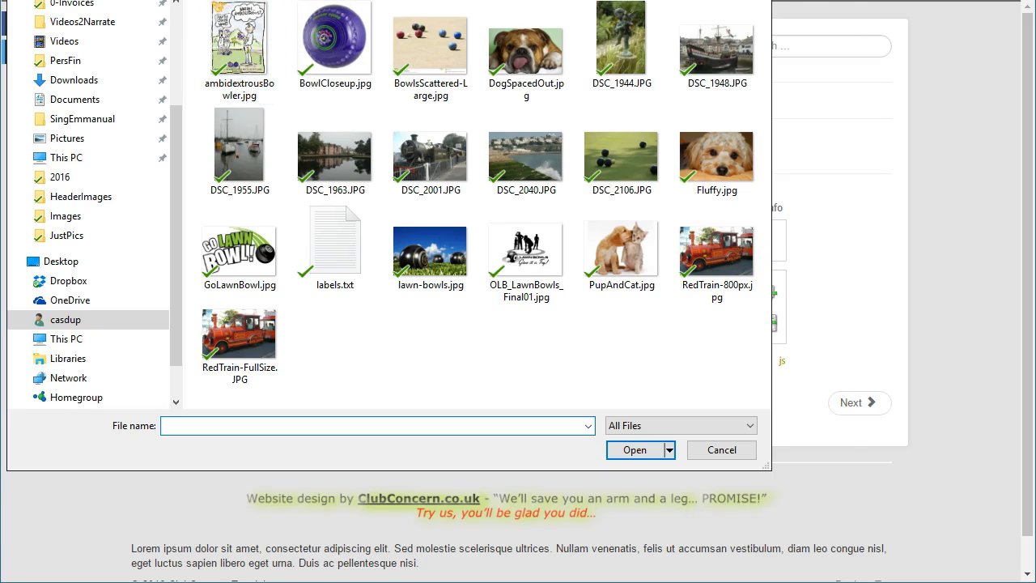
left_click_drag(332, 0, 413, 3)
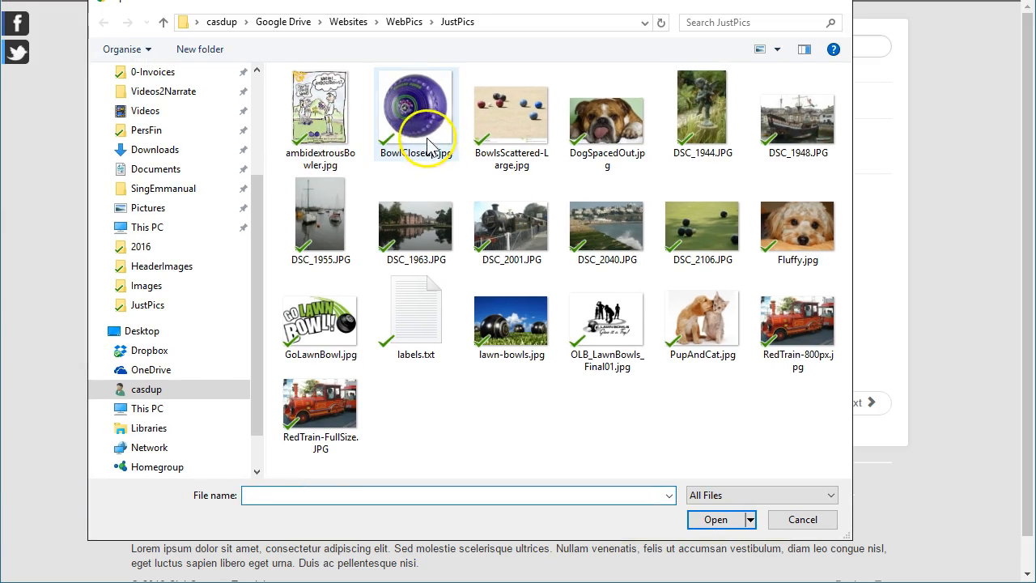
left_click(319, 117)
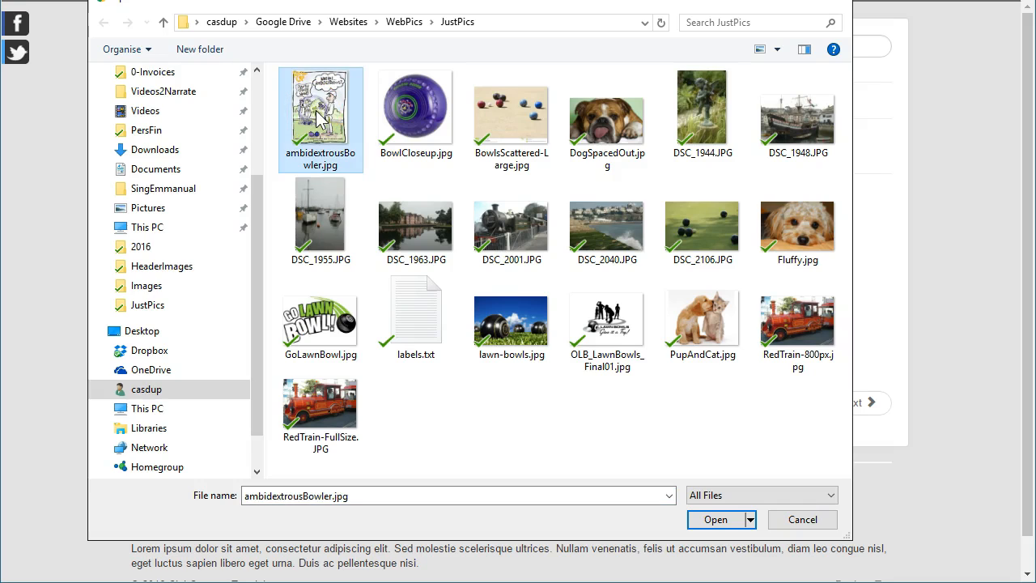
left_click(715, 520)
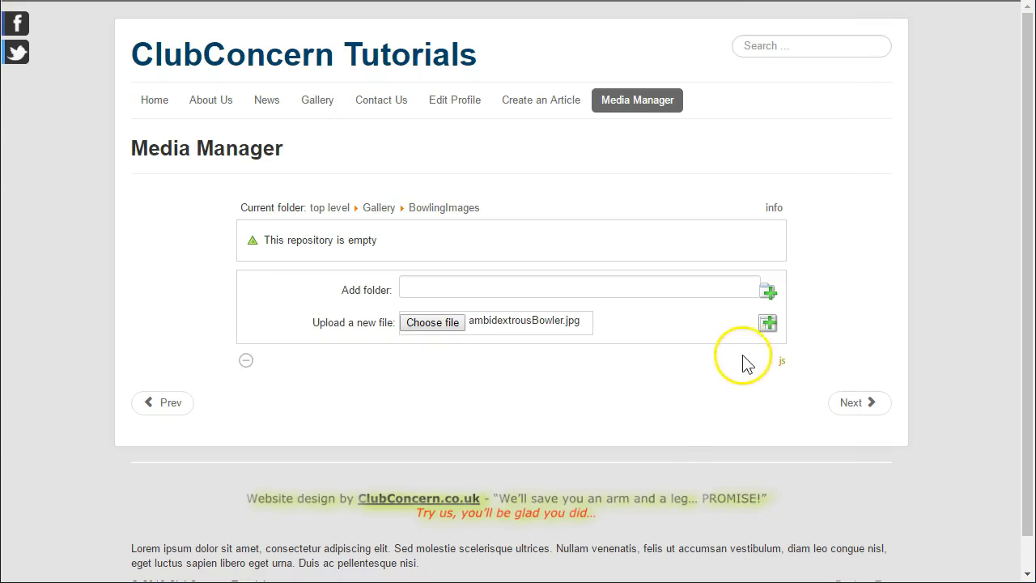
left_click(768, 322)
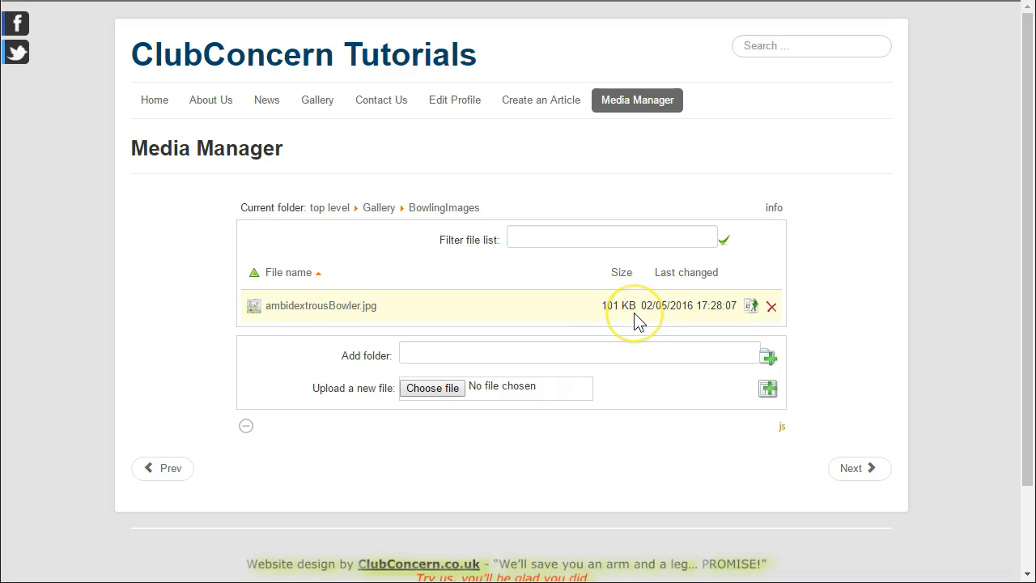
Upload BowlCloseup.jpg from the JustPics folder to the BowlingImages folder
left_click(432, 389)
left_click(433, 388)
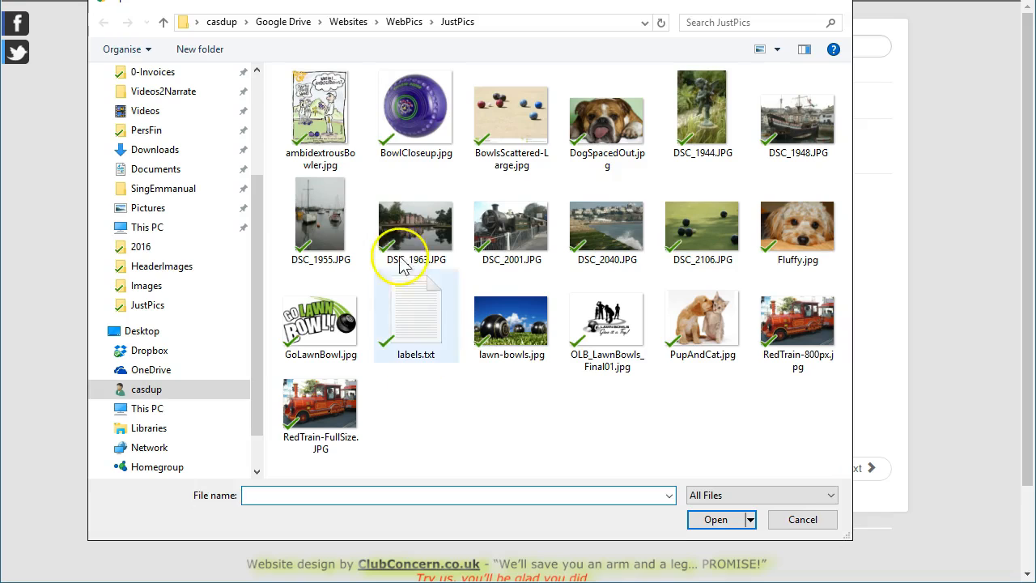
left_click(412, 112)
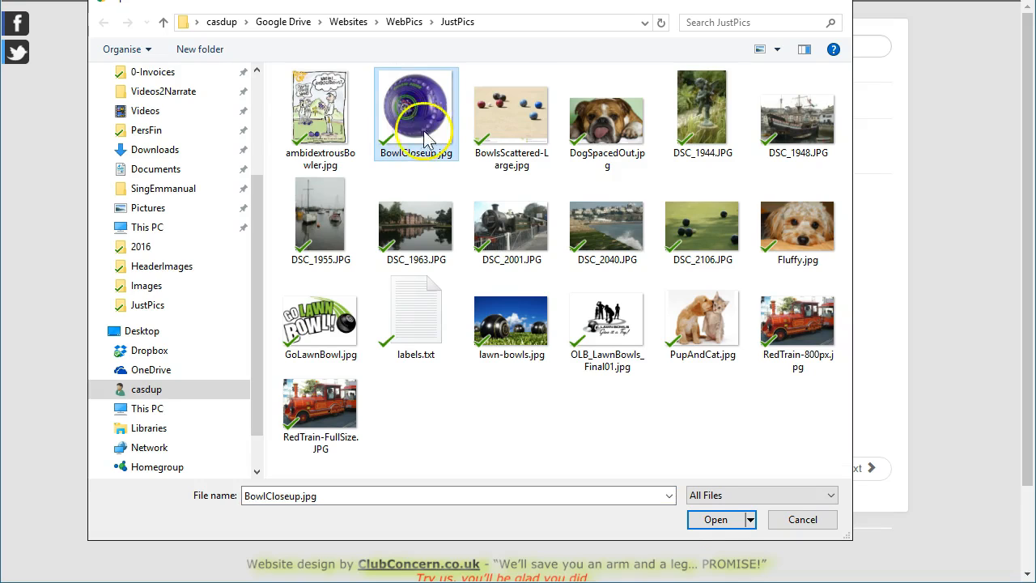
left_click(717, 522)
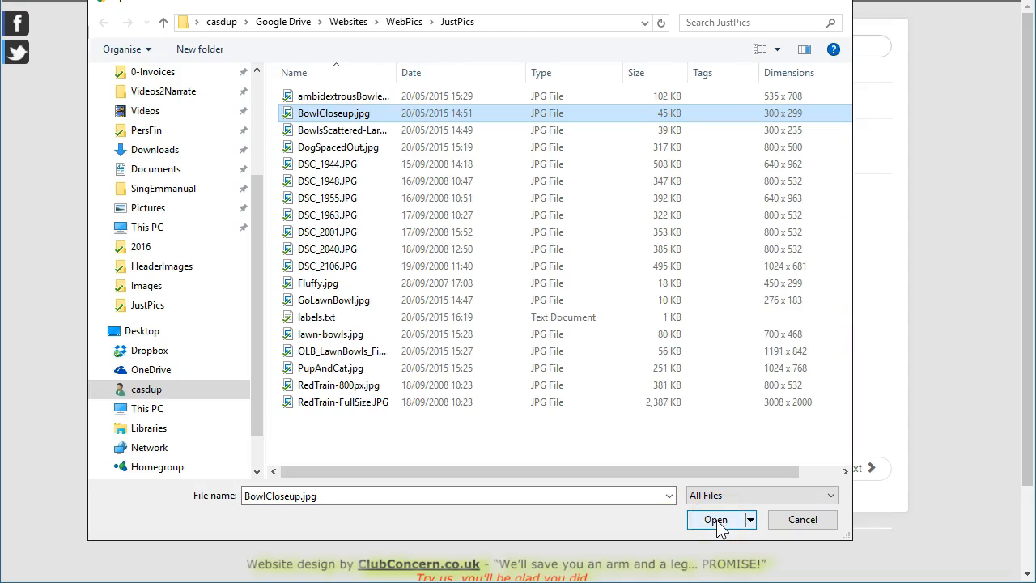
left_click(715, 520)
left_click(768, 387)
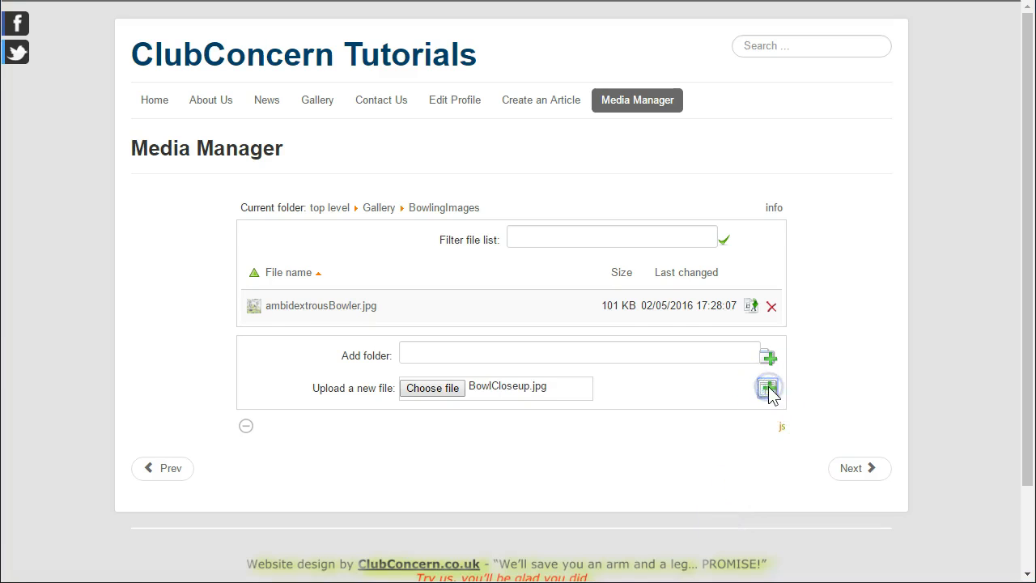
Upload BowlsScattered-Large.jpg from the JustPics folder to BowlingImages, widening the file list's name column to read full names
left_click(432, 421)
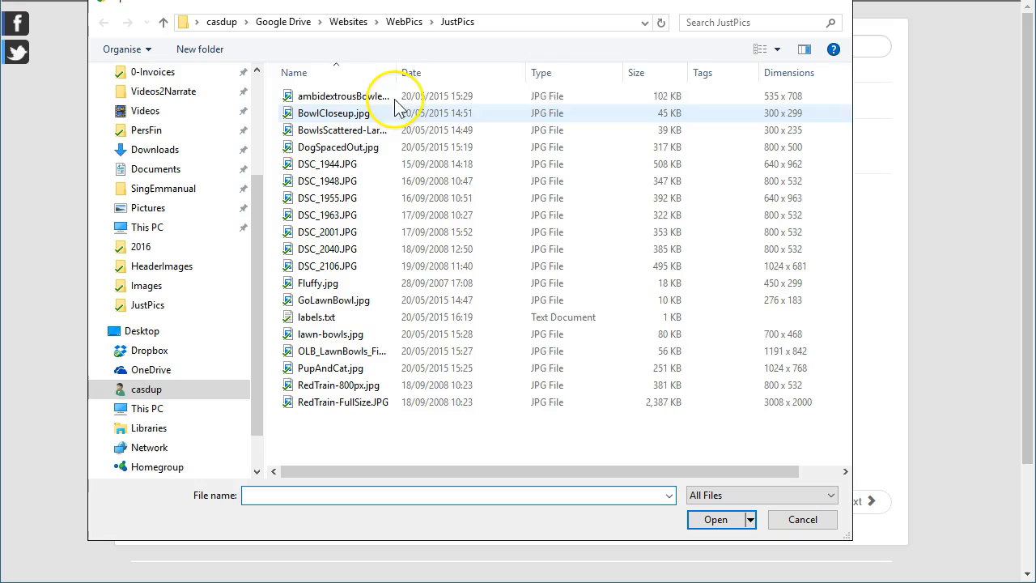
double_click(397, 73)
left_click(436, 129)
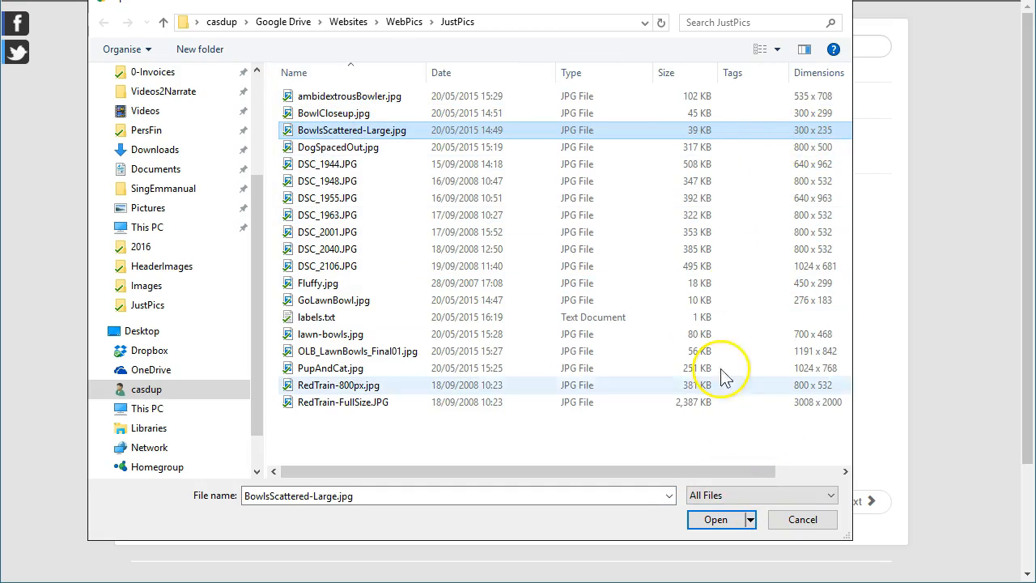
left_click(716, 520)
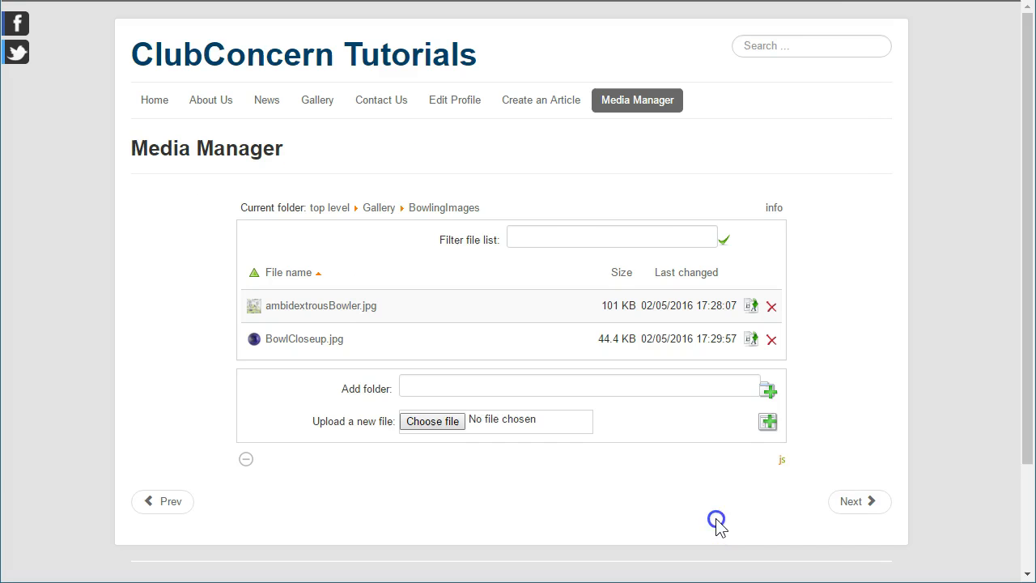
left_click(766, 421)
Upload GoLawnBowl.jpg from the JustPics folder to the BowlingImages folder
left_click(440, 455)
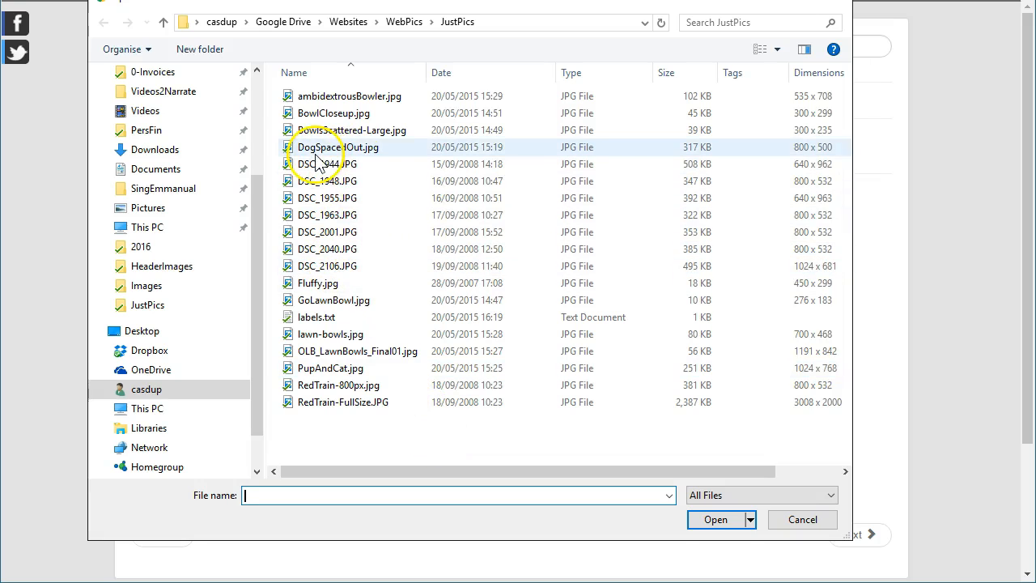
left_click(320, 299)
left_click(716, 519)
left_click(766, 454)
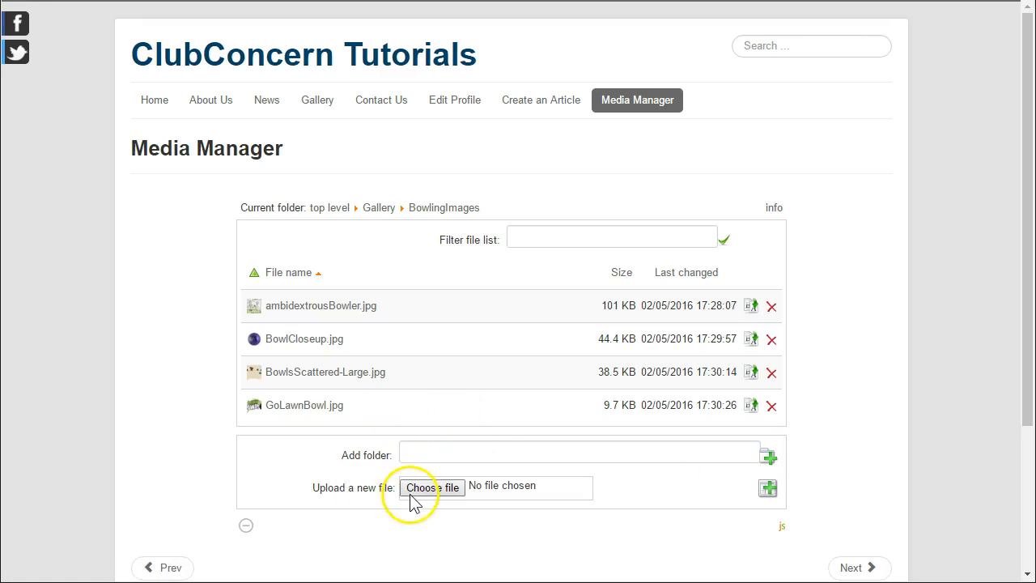
Upload lawn-bowls.jpg from the JustPics folder to the BowlingImages folder
left_click(417, 491)
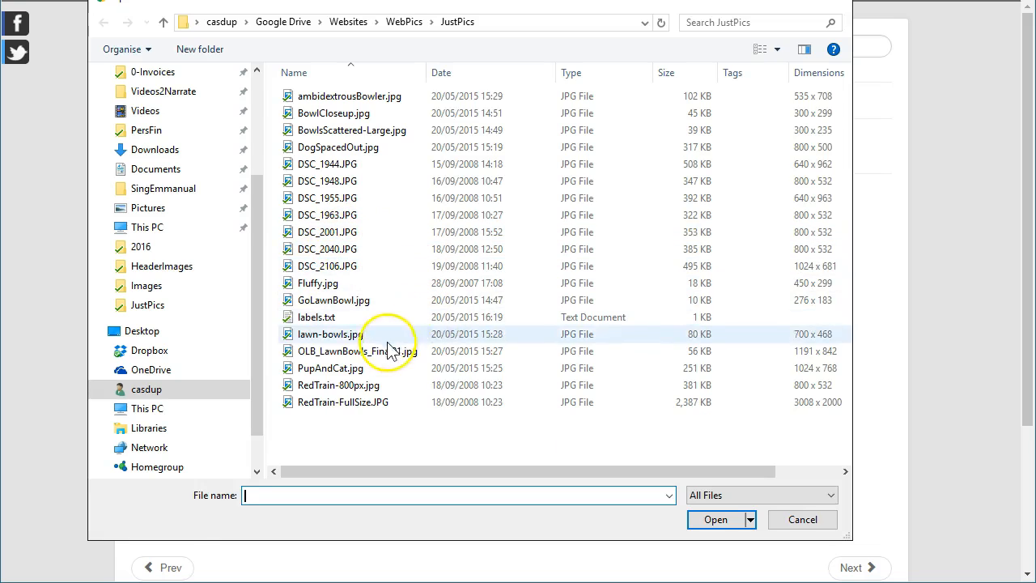
left_click(328, 337)
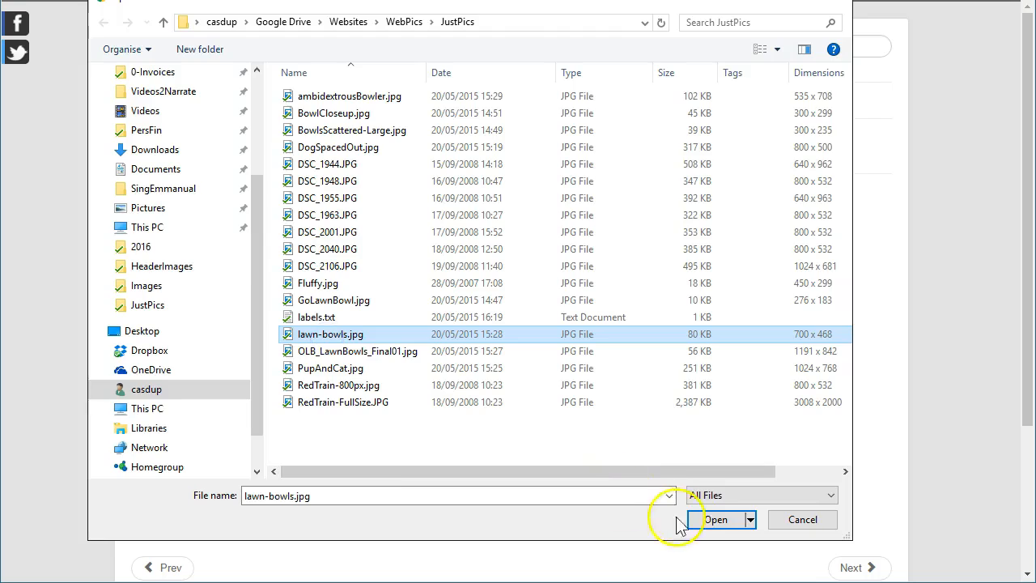
left_click(715, 518)
left_click(765, 490)
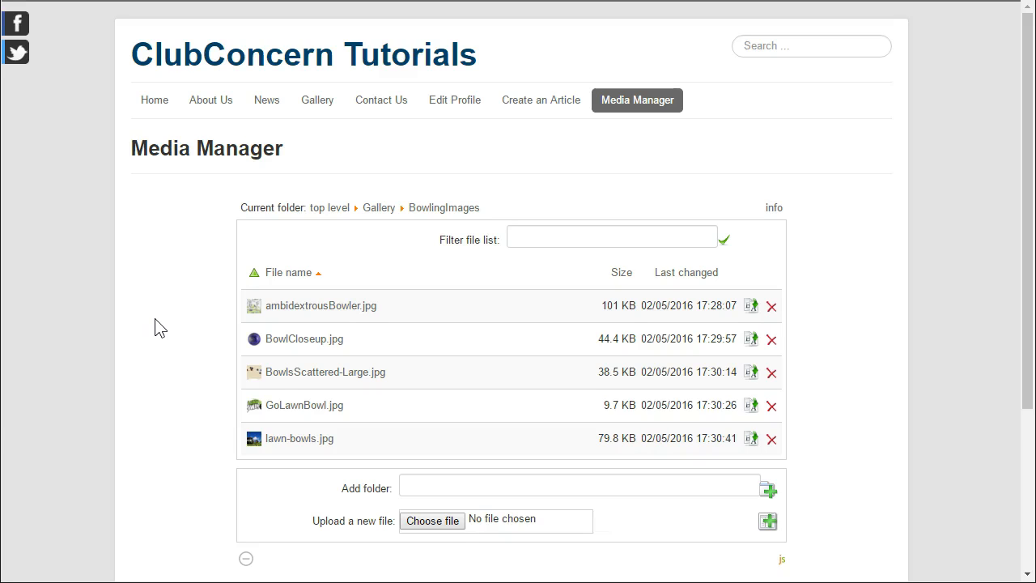
left_click(168, 326)
left_click(168, 311)
Start a new article on the site and title it "Bowling Images"
left_click(539, 105)
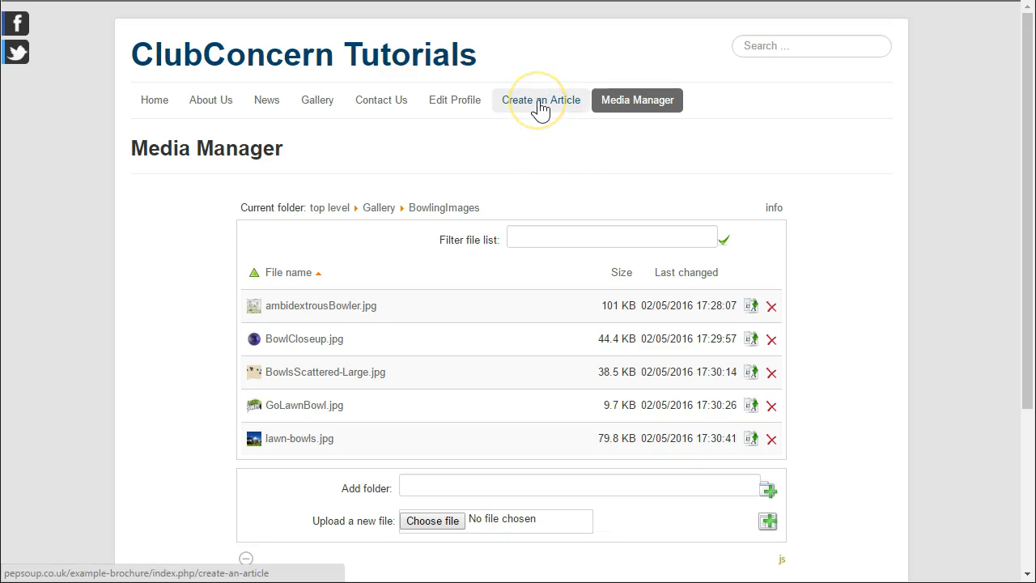
scroll(841, 227, "down", 1)
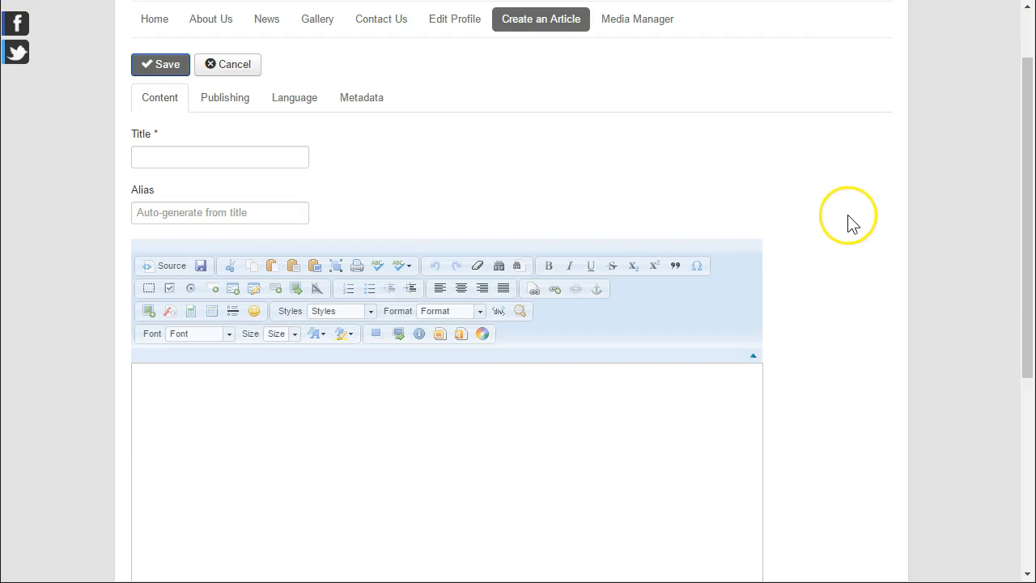
scroll(849, 222, "down", 1)
scroll(841, 212, "up", 1)
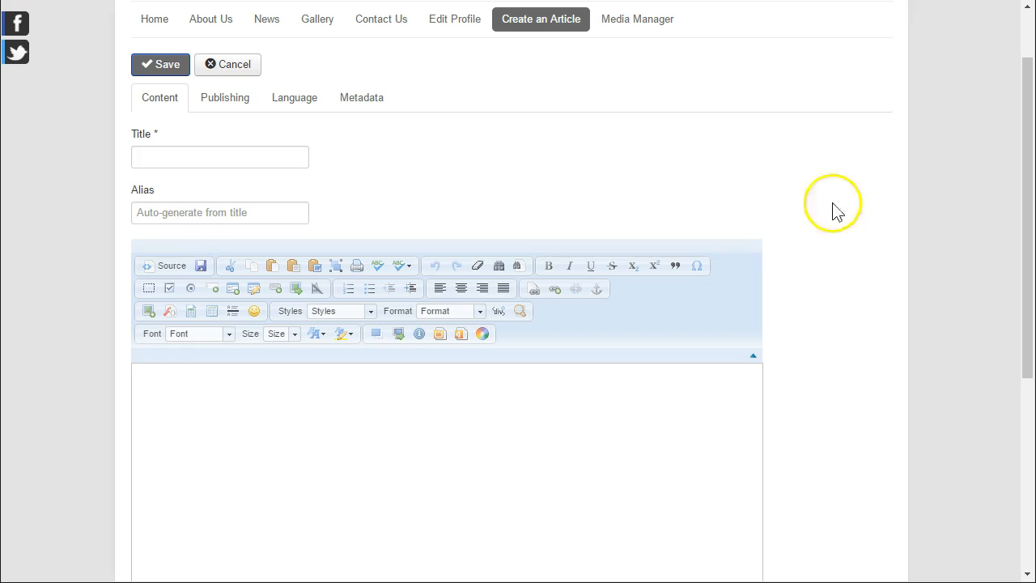
left_click(284, 156)
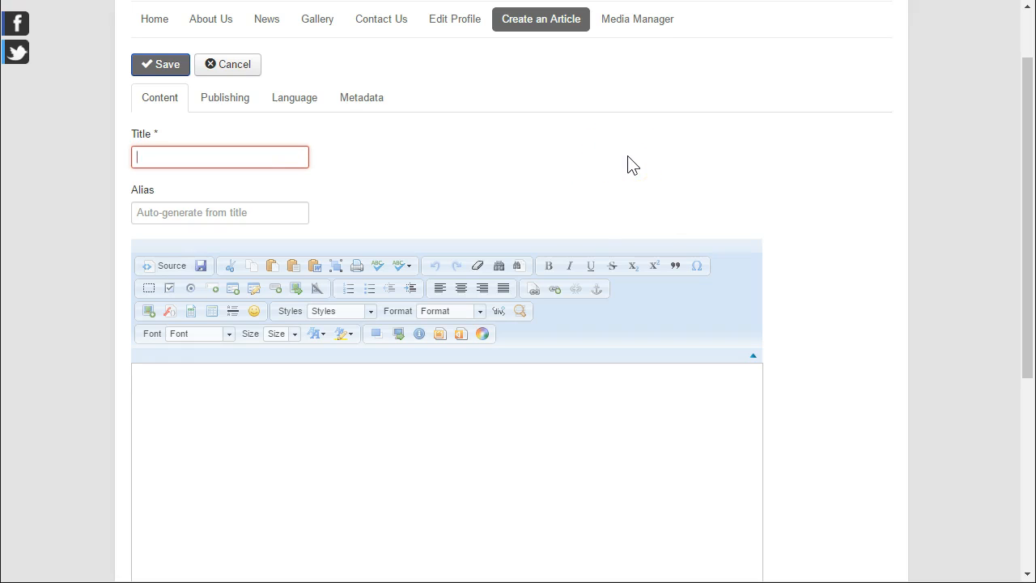
type("Bowlin")
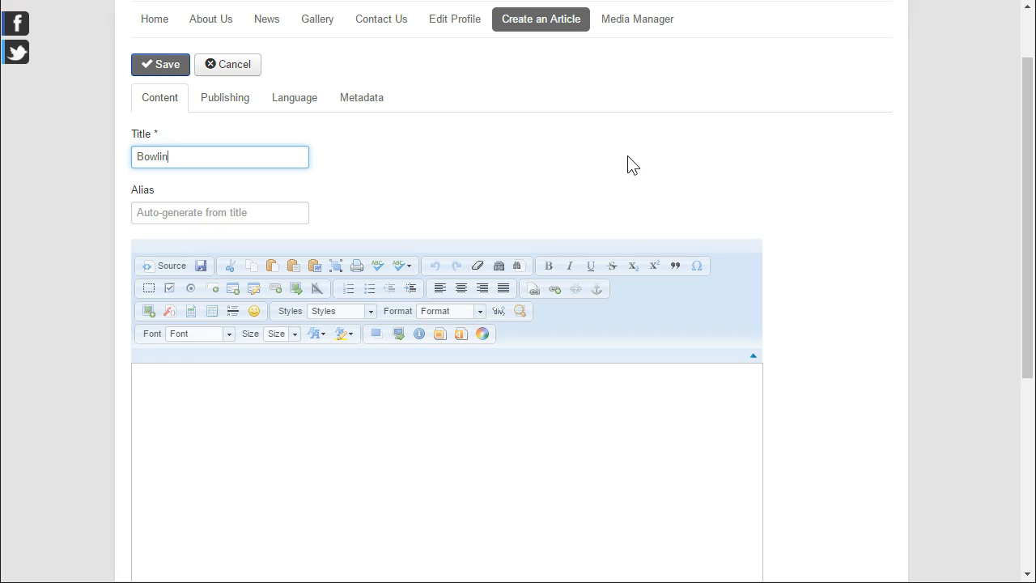
type("g Images")
Enter the gallery tag {gallery}Gallery/BowlingImages{/gallery} in the body of the Bowling Images article
left_click(479, 382)
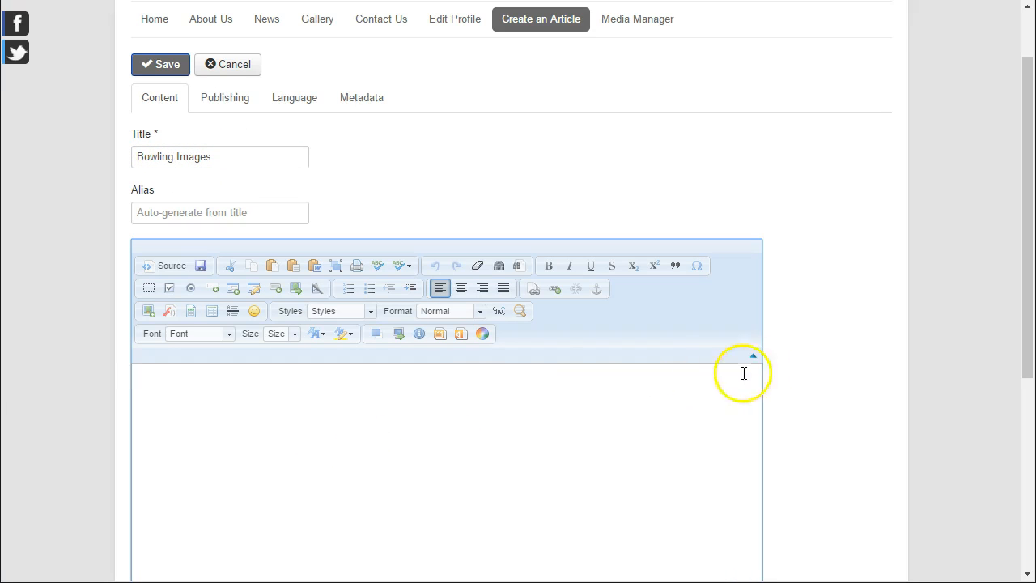
scroll(822, 370, "down", 1)
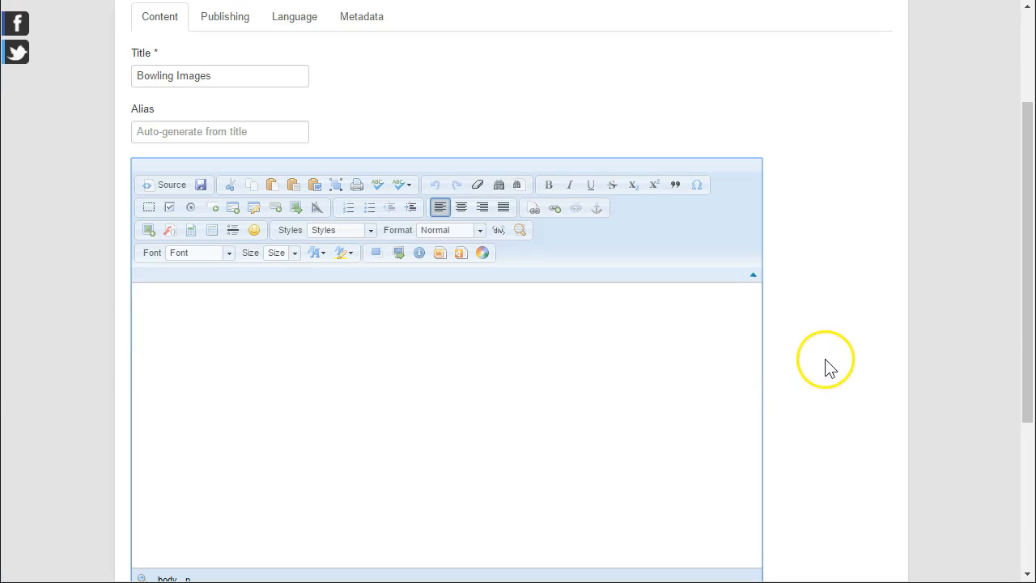
scroll(429, 342, "down", 1)
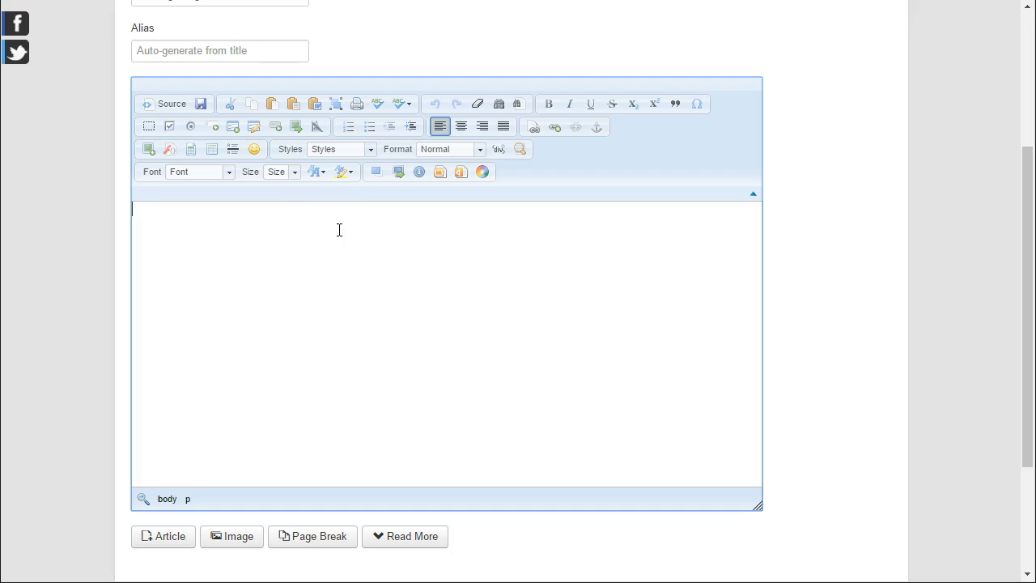
type("{gallery")
type("Gallery")
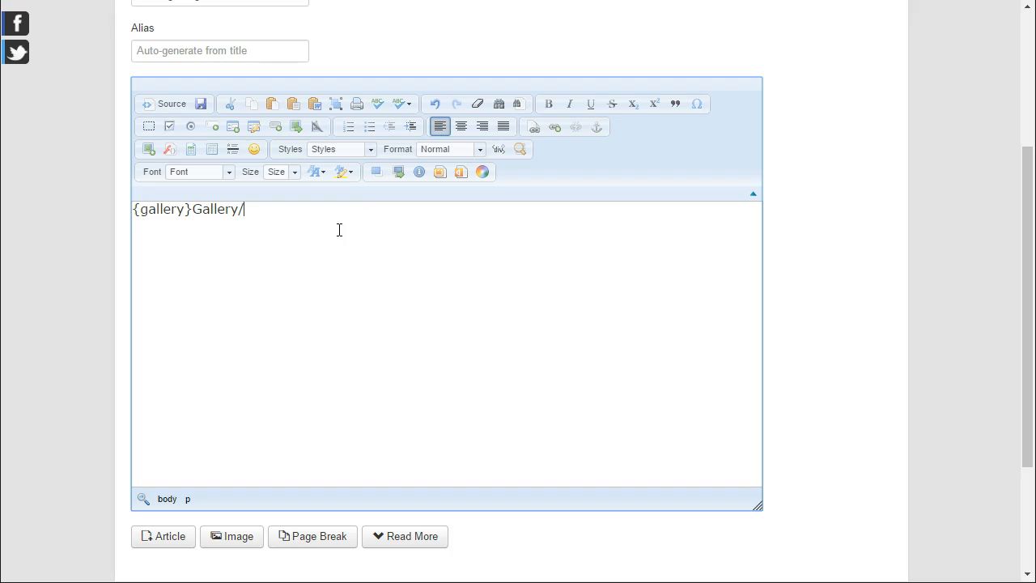
type("/BowlingImages{/")
type("gallery")
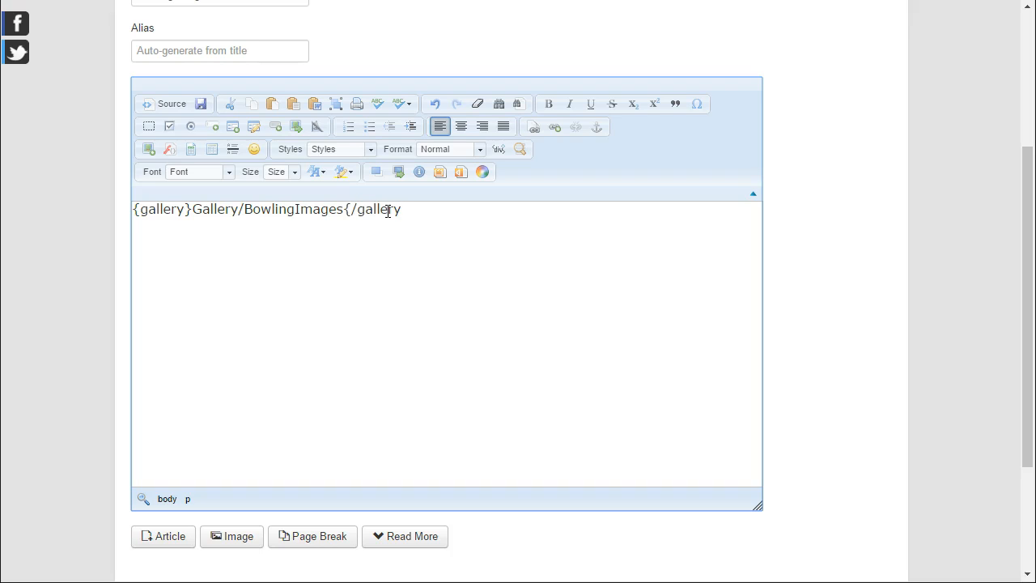
type("}")
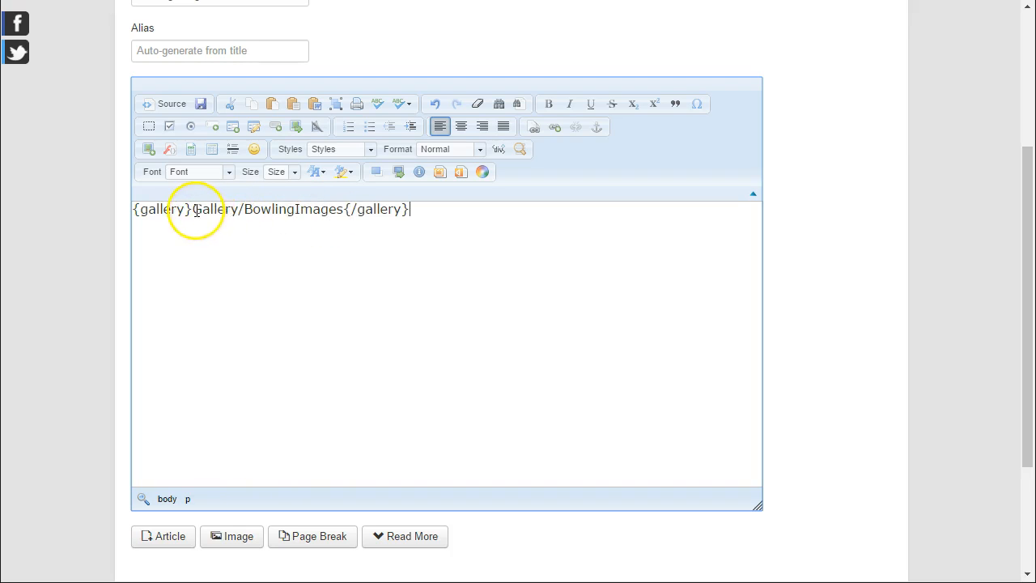
Assign the Bowling Images article to the Gallery category in its publishing settings and save it
scroll(261, 208, "up", 1)
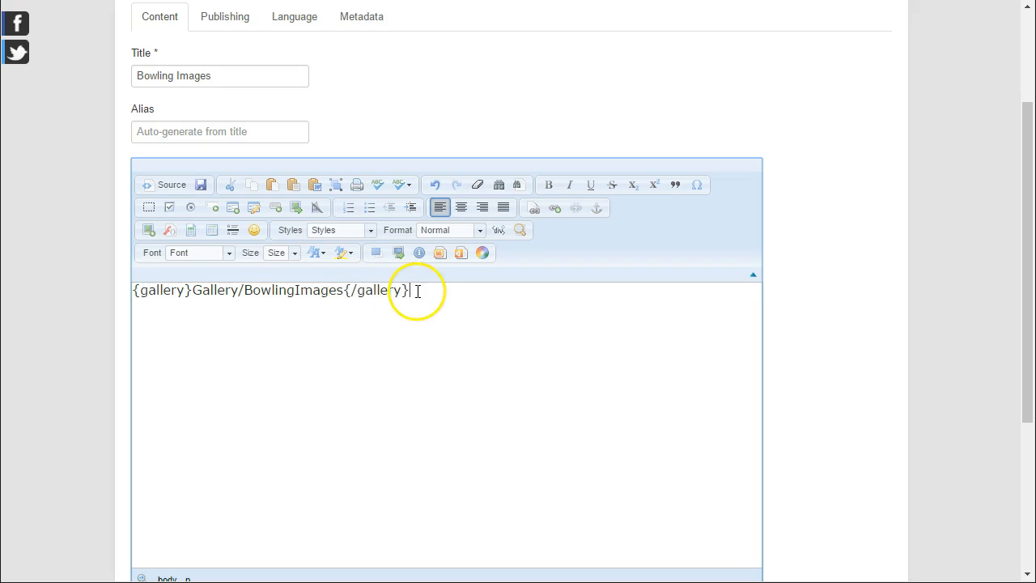
scroll(380, 210, "up", 1)
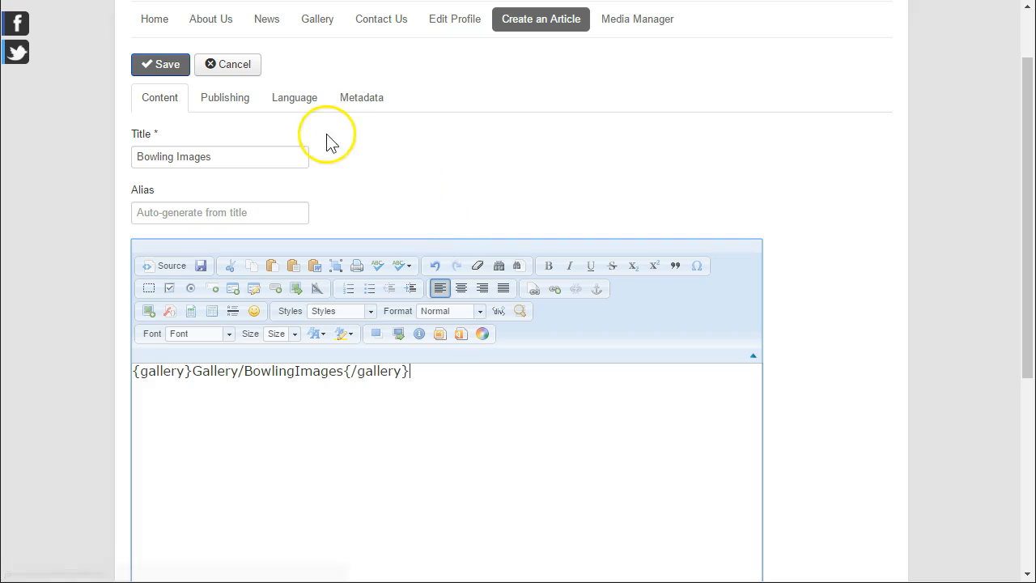
left_click(221, 105)
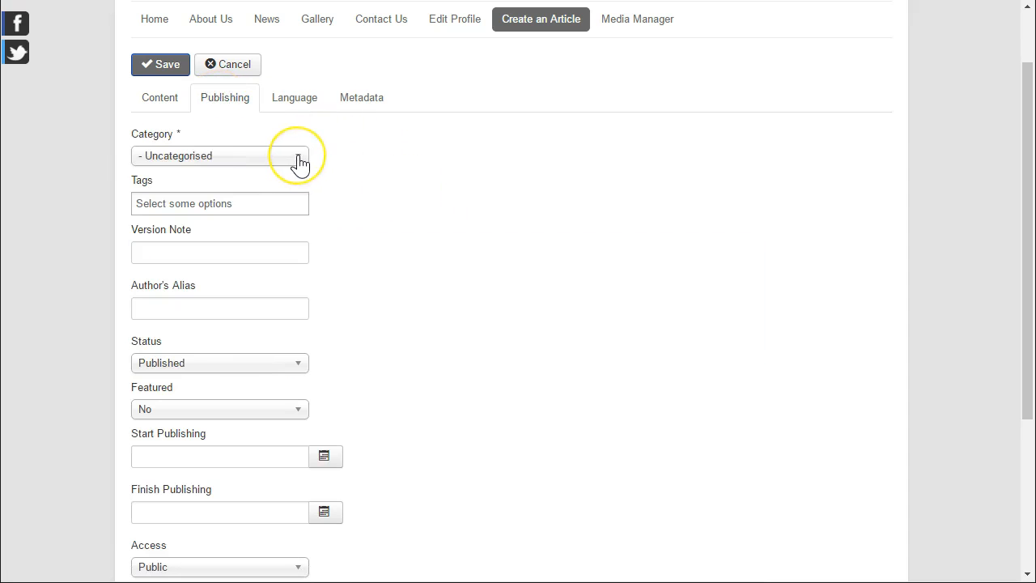
left_click(298, 158)
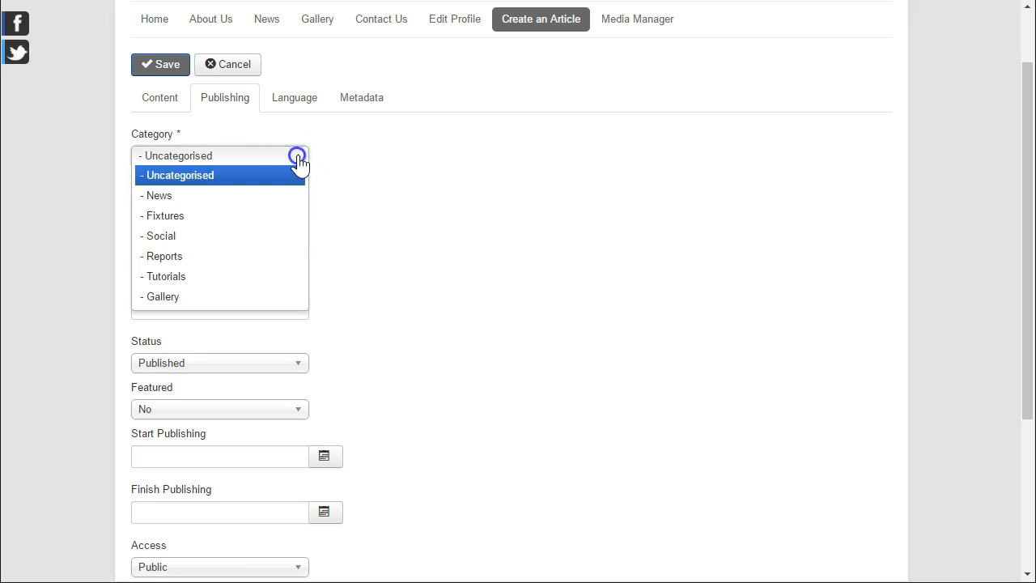
left_click(161, 297)
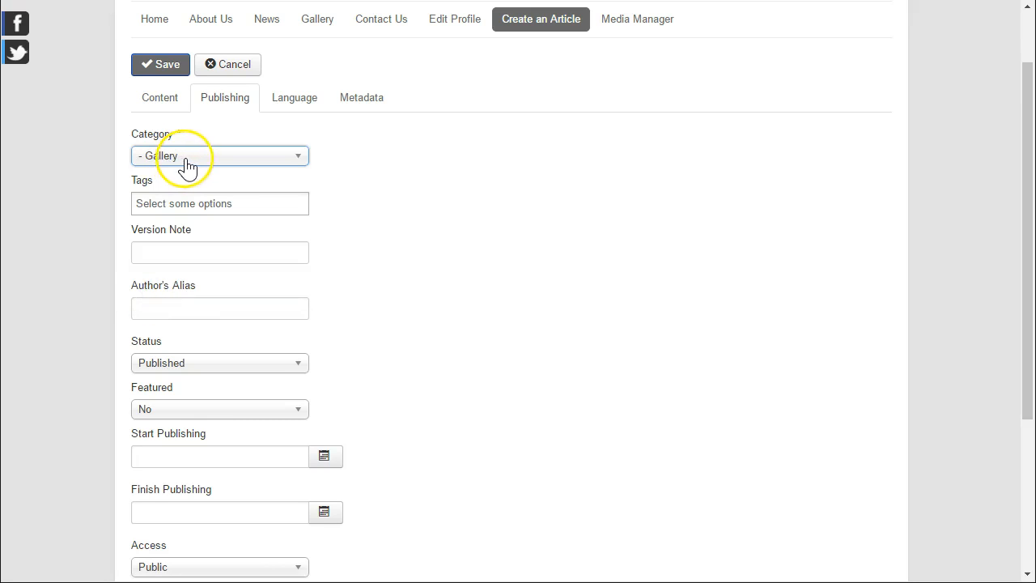
scroll(370, 162, "up", 1)
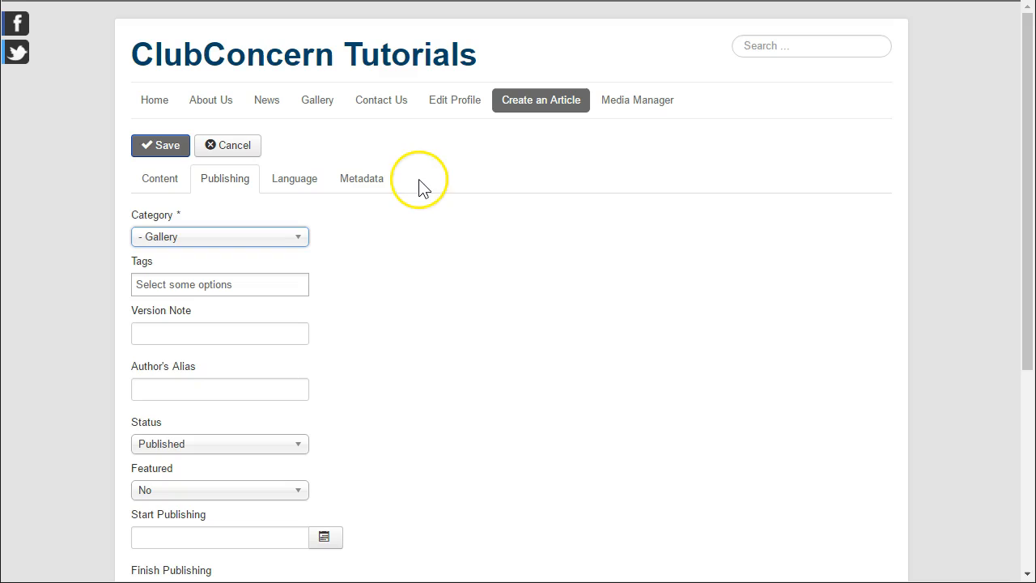
left_click(167, 147)
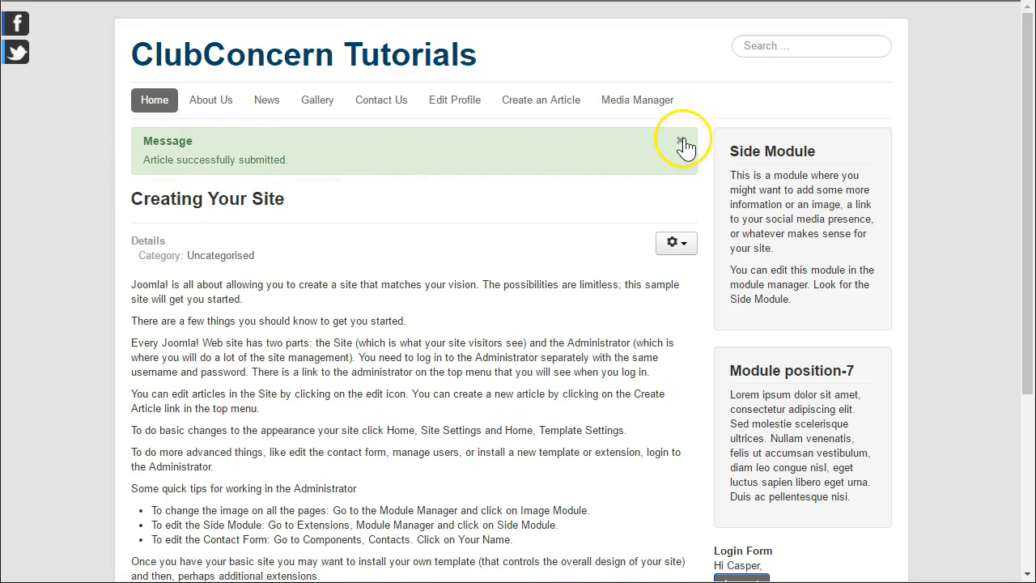
Open the site's Gallery page and view each of the bowling pictures enlarged, closing the image viewer after the last one
left_click(314, 104)
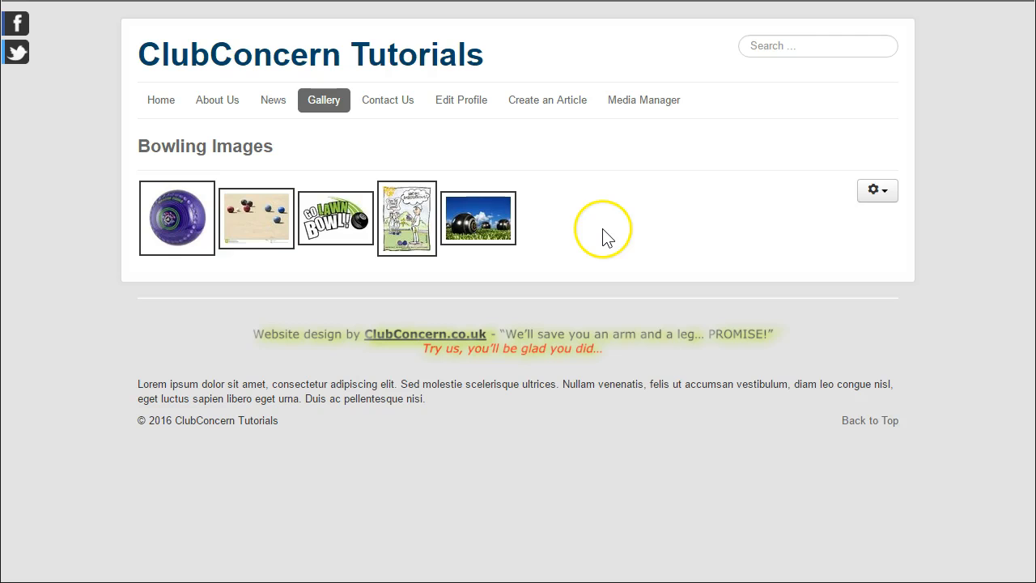
left_click(176, 229)
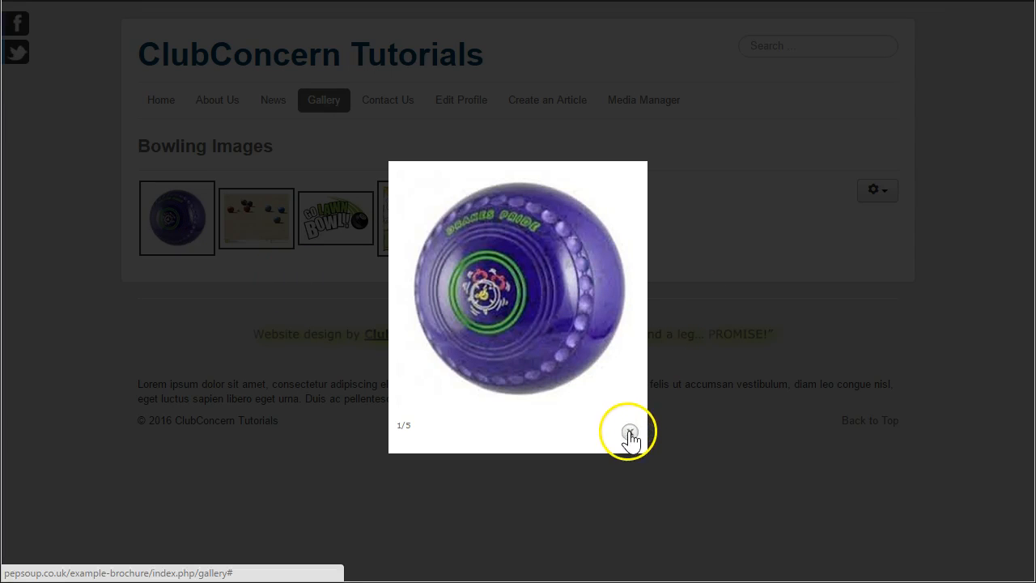
left_click(739, 264)
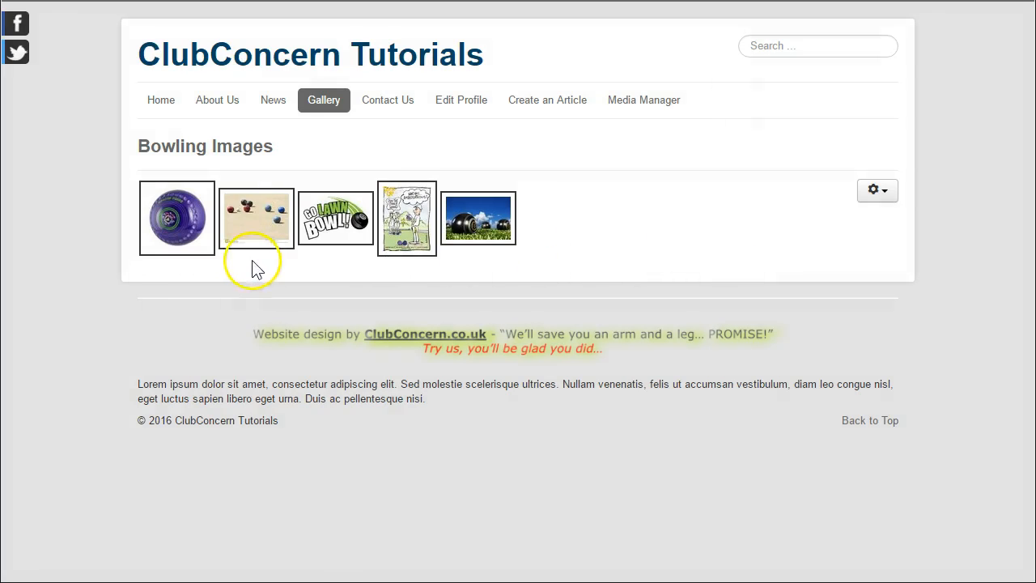
left_click(253, 219)
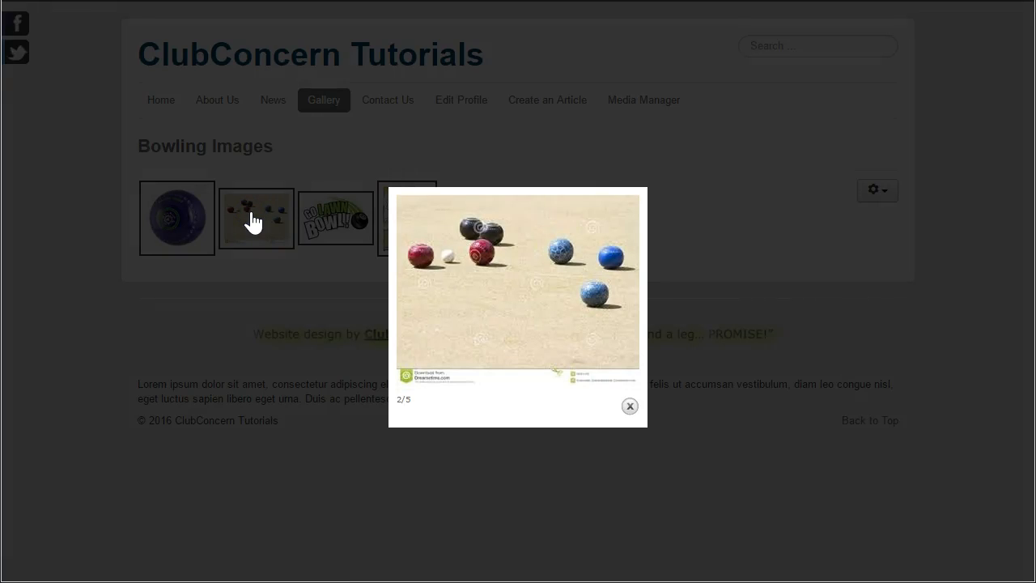
left_click(625, 233)
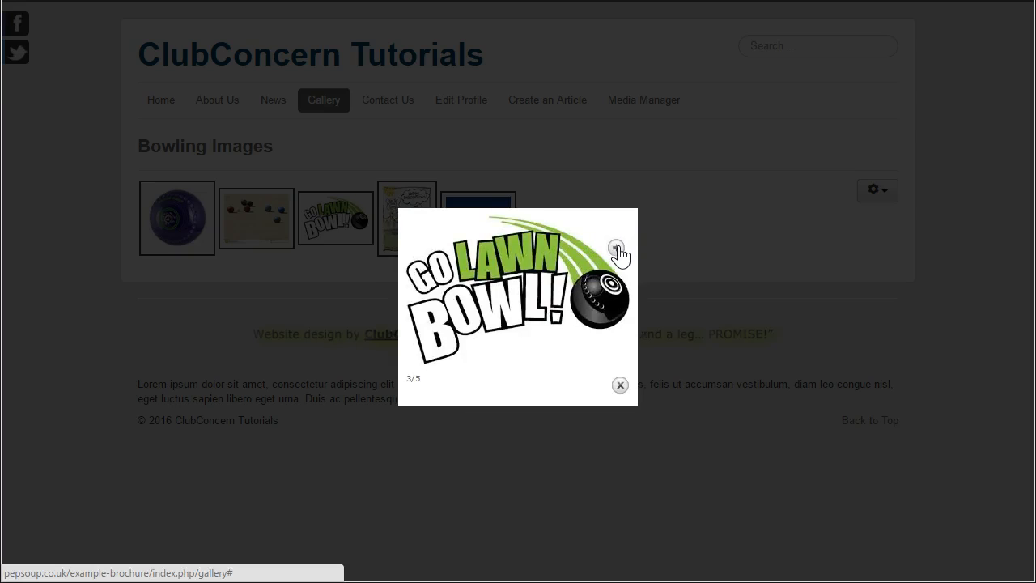
left_click(616, 248)
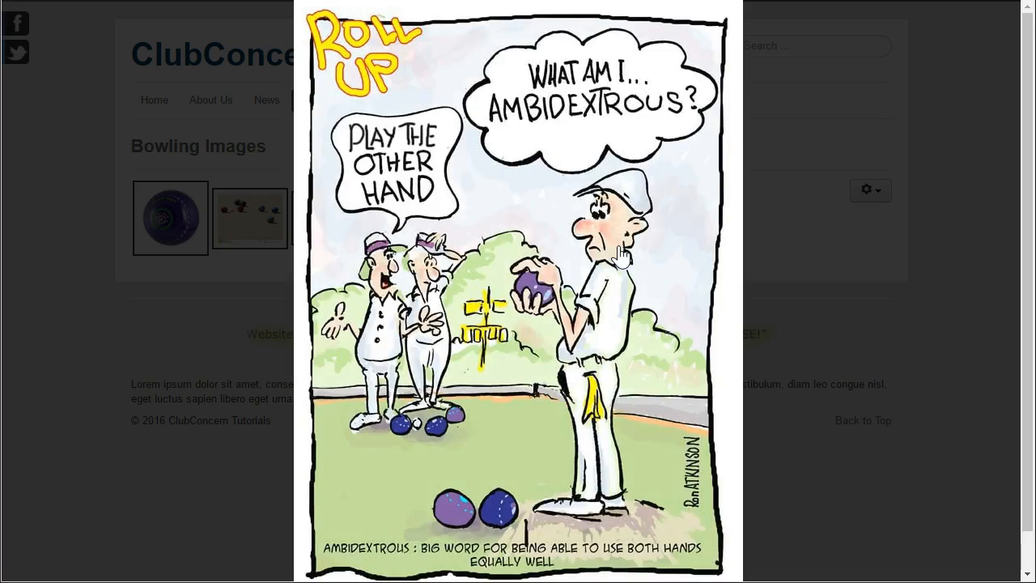
left_click(721, 105)
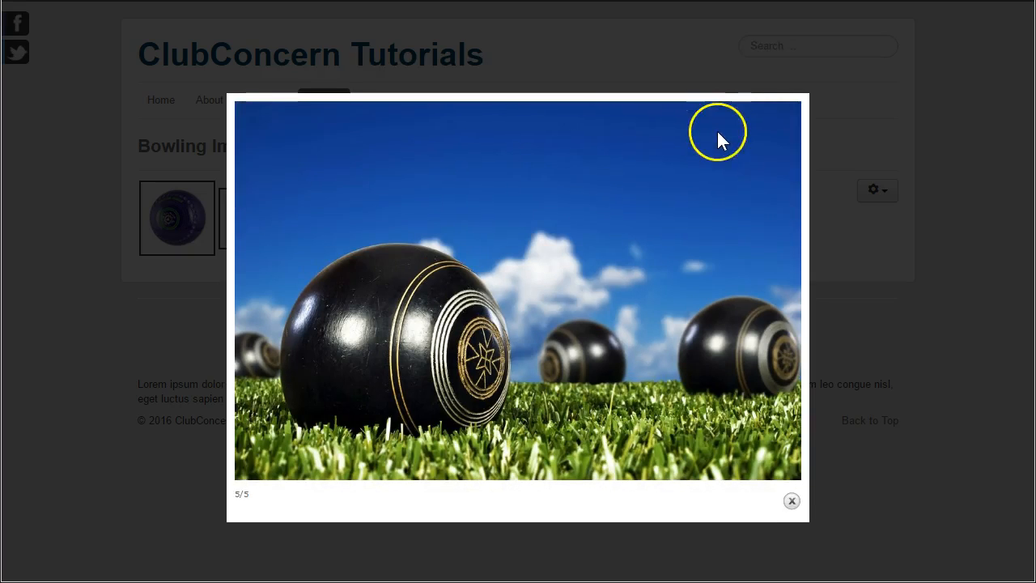
left_click(922, 257)
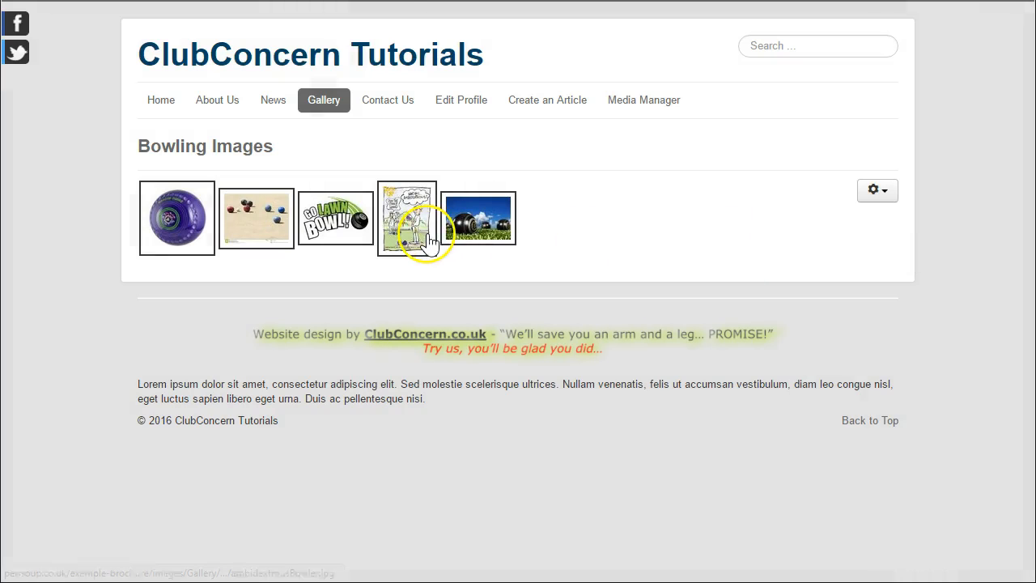
View the Go Lawn Bowl picture and the purple bowl close-up enlarged, closing the image viewer after each
left_click(362, 235)
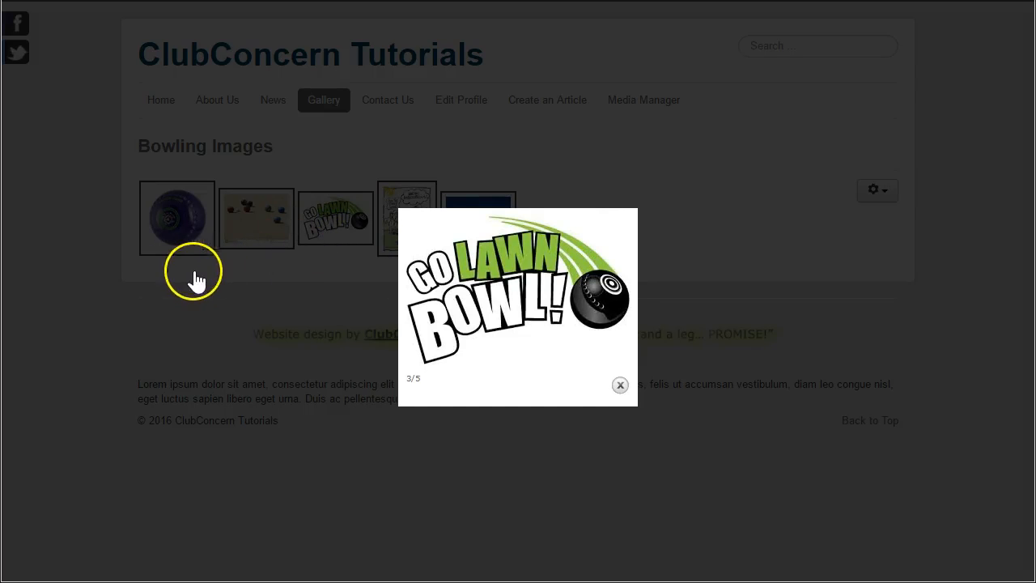
left_click(73, 241)
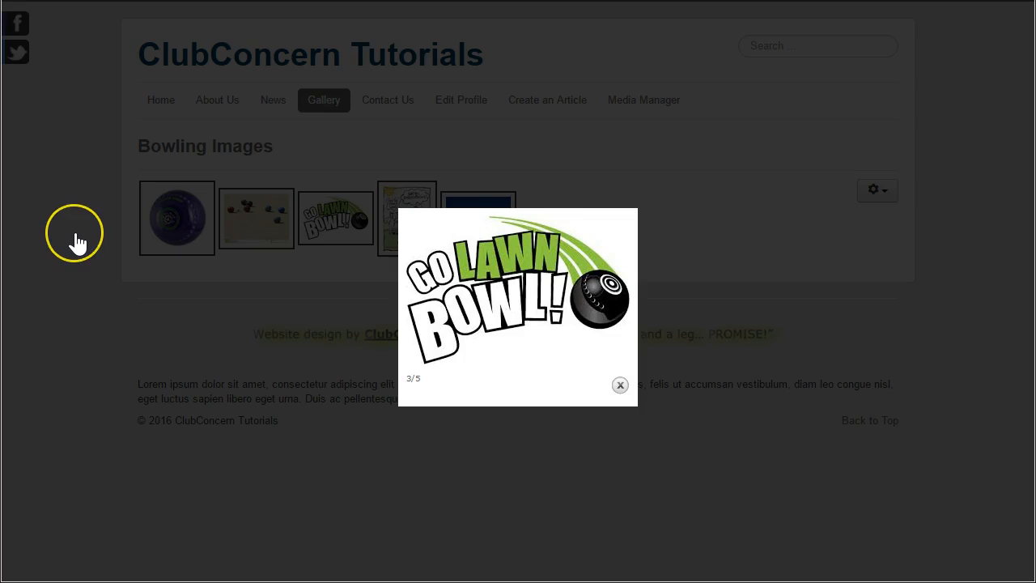
left_click(77, 244)
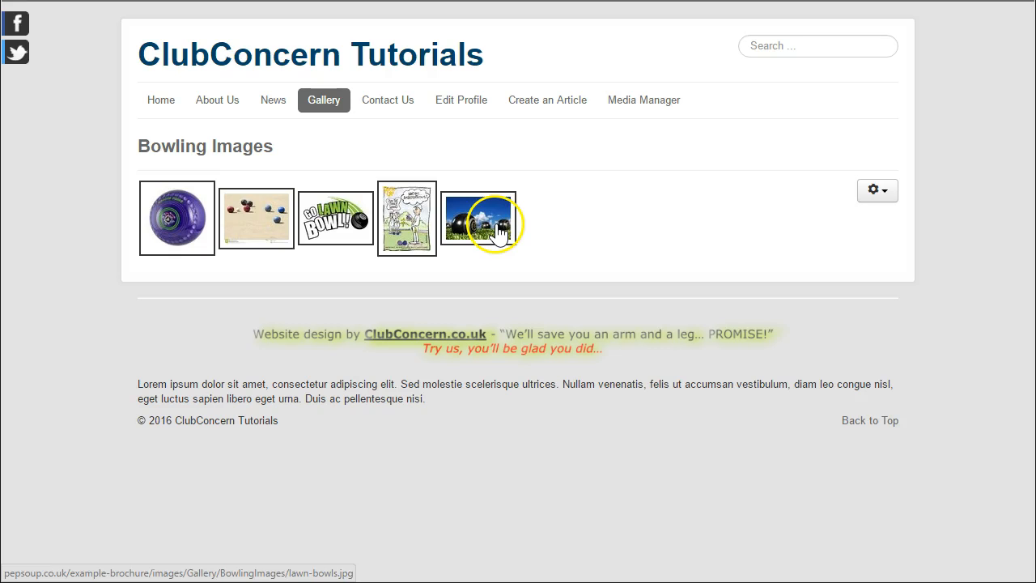
left_click(604, 247)
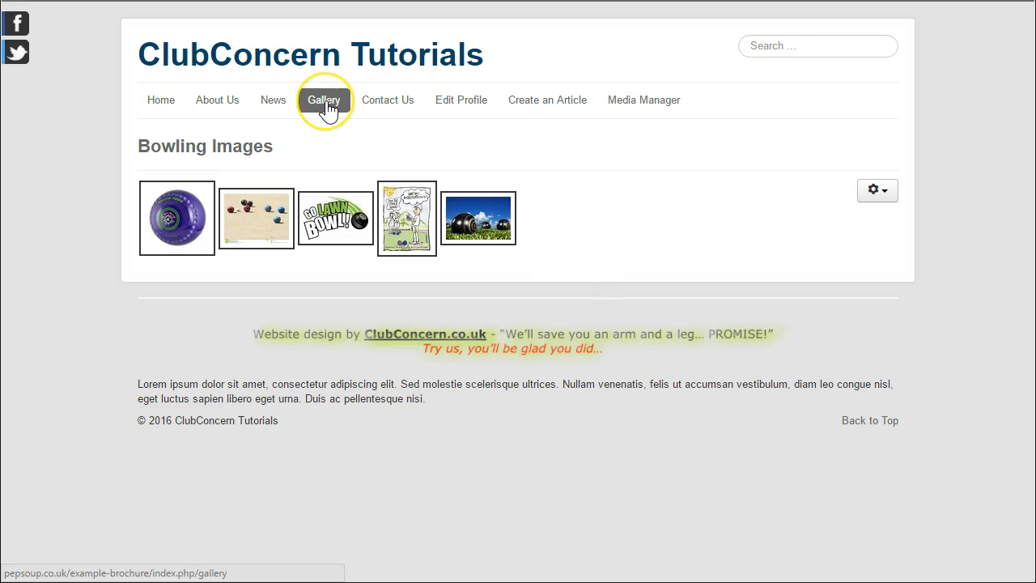
left_click(319, 144)
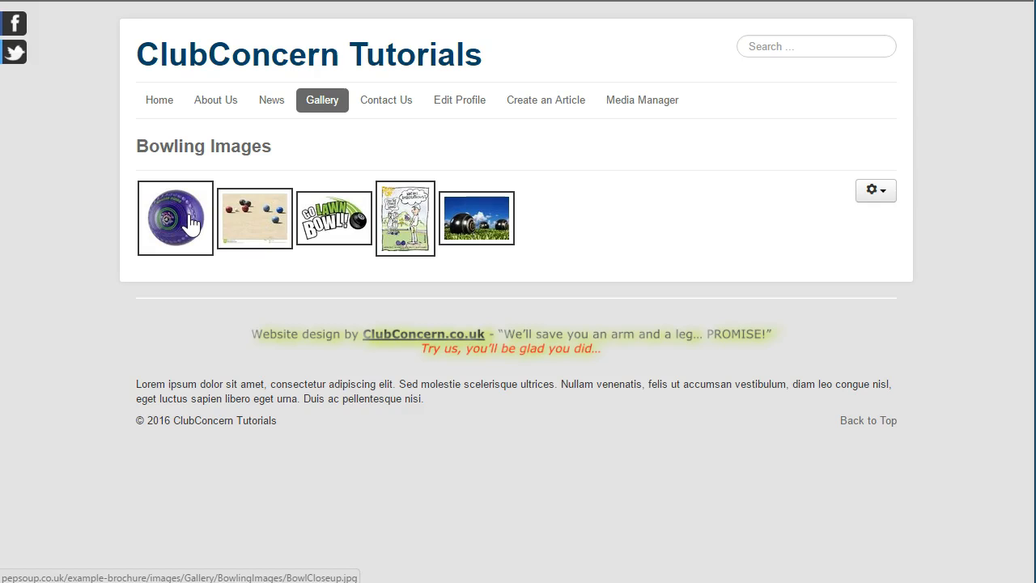
left_click(191, 223)
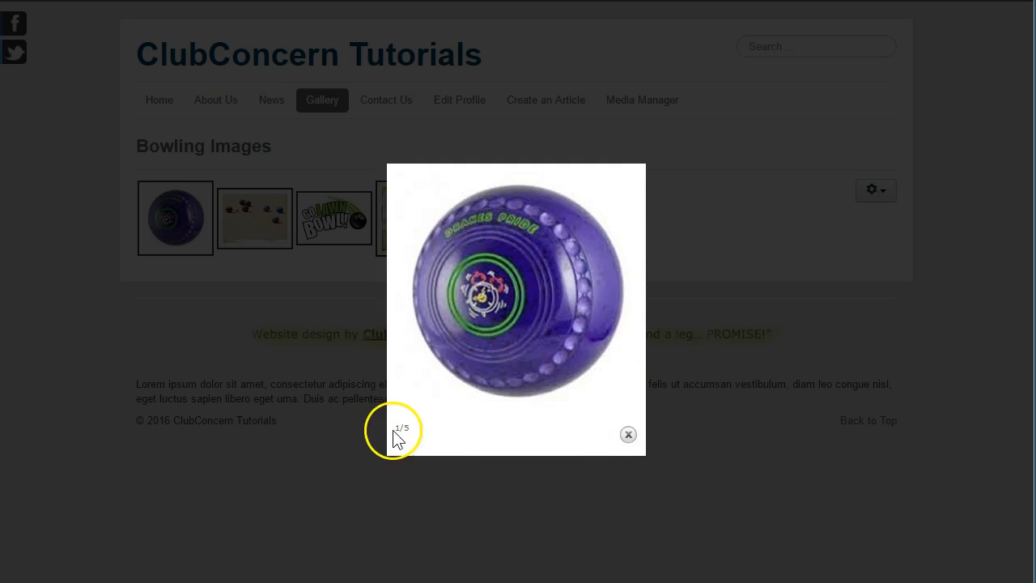
left_click(727, 455)
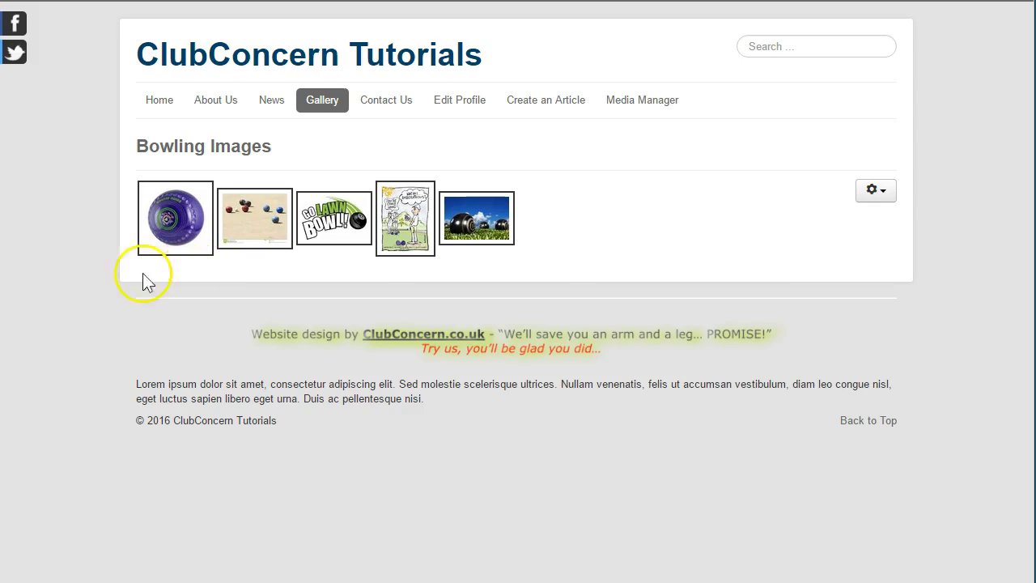
Return to the website from Notepad and open the BowlingImages folder inside Gallery in the Media Manager to view its files and upload option
left_click_drag(0, 185, 714, 98)
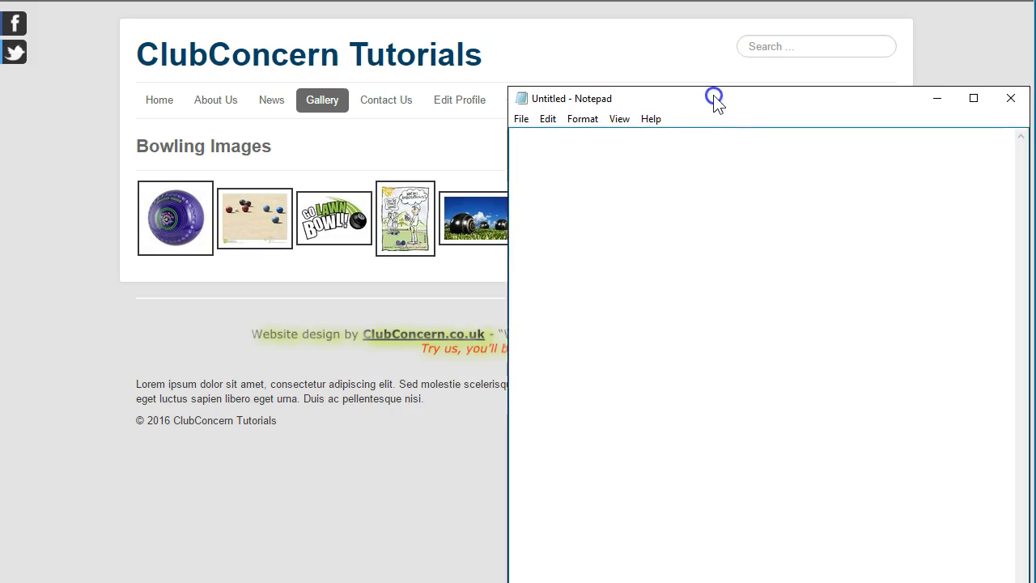
left_click(594, 46)
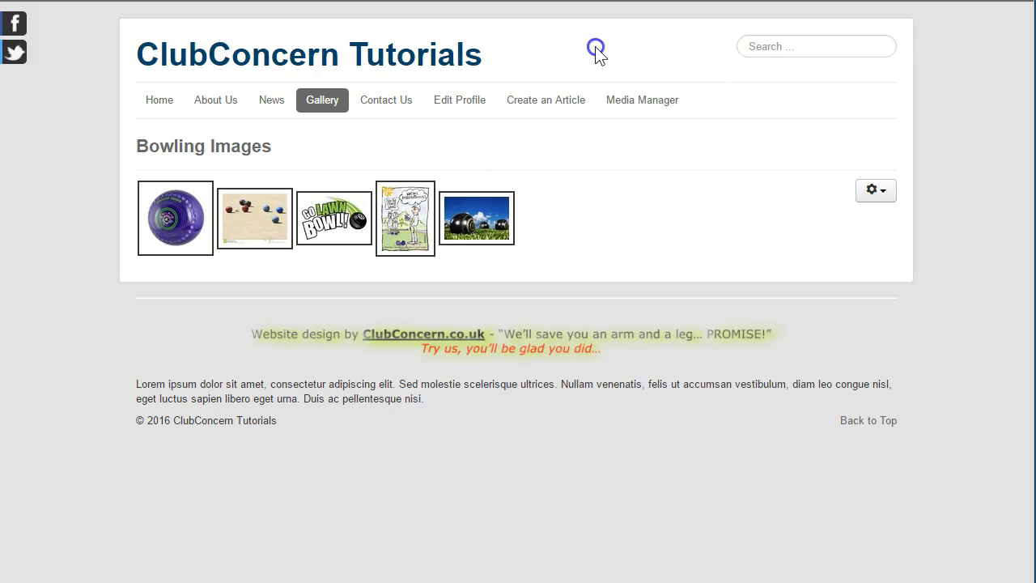
left_click(651, 103)
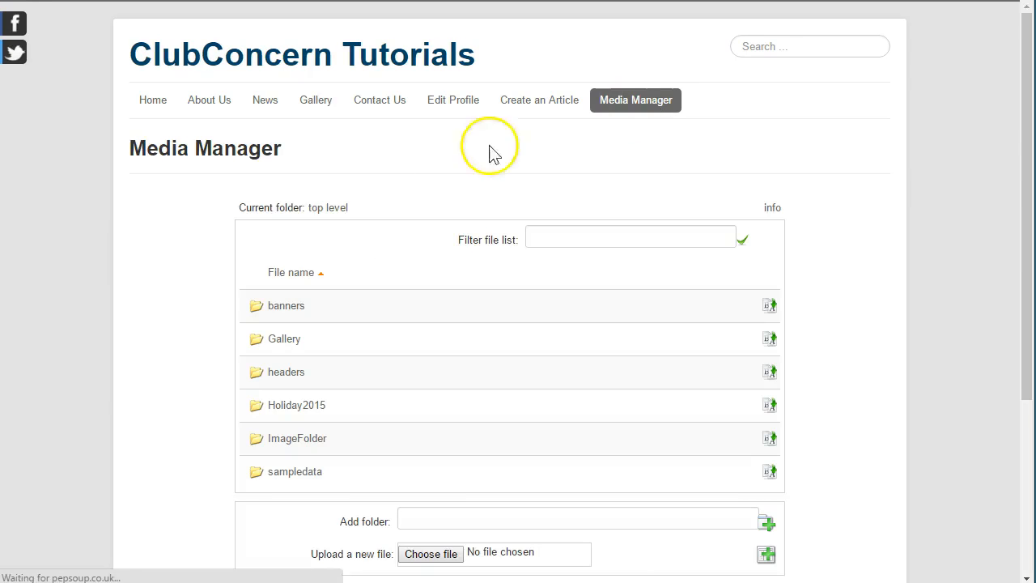
left_click(287, 342)
left_click(297, 310)
scroll(146, 307, "down", 2)
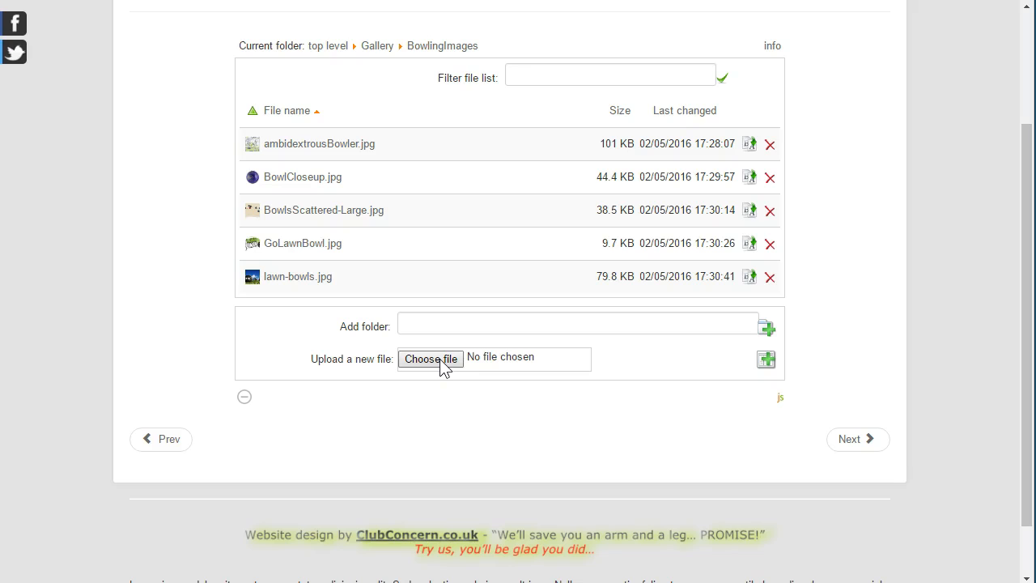
left_click(427, 369)
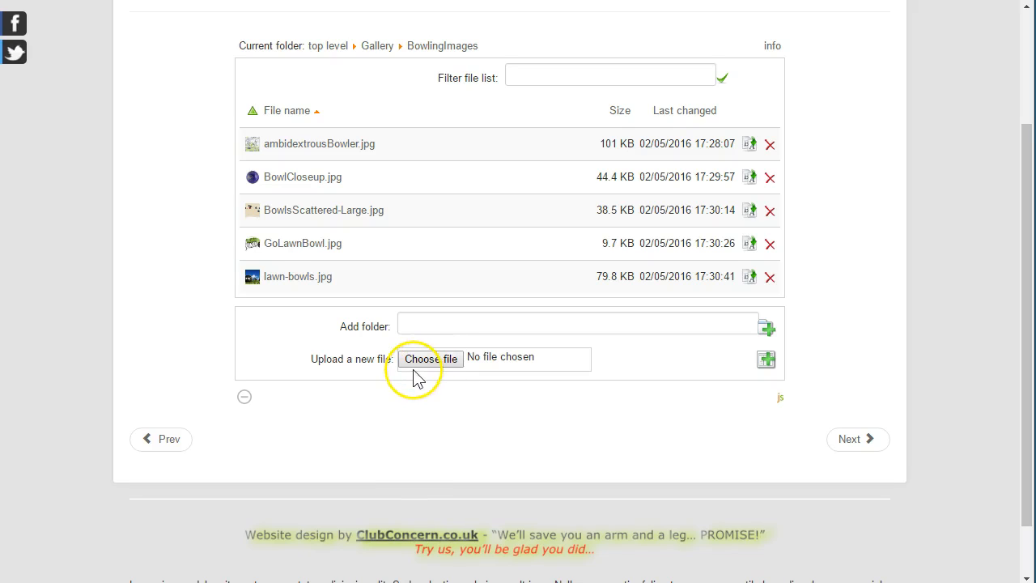
Position the blank Notepad window higher over the website, and copy the file name ambidextrousBowler.jpg from the BowlingImages file list
left_click(678, 581)
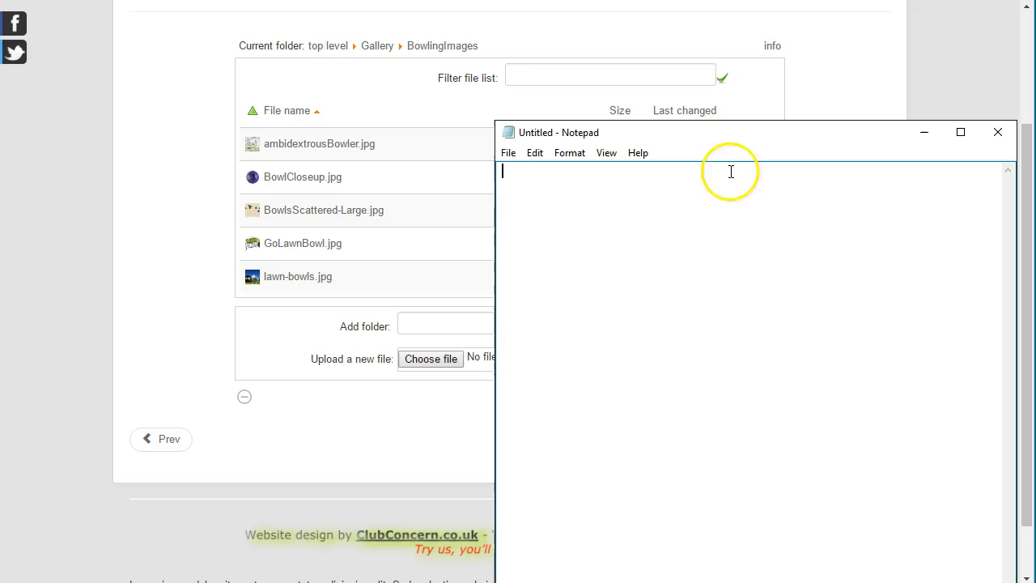
left_click_drag(723, 133, 709, 62)
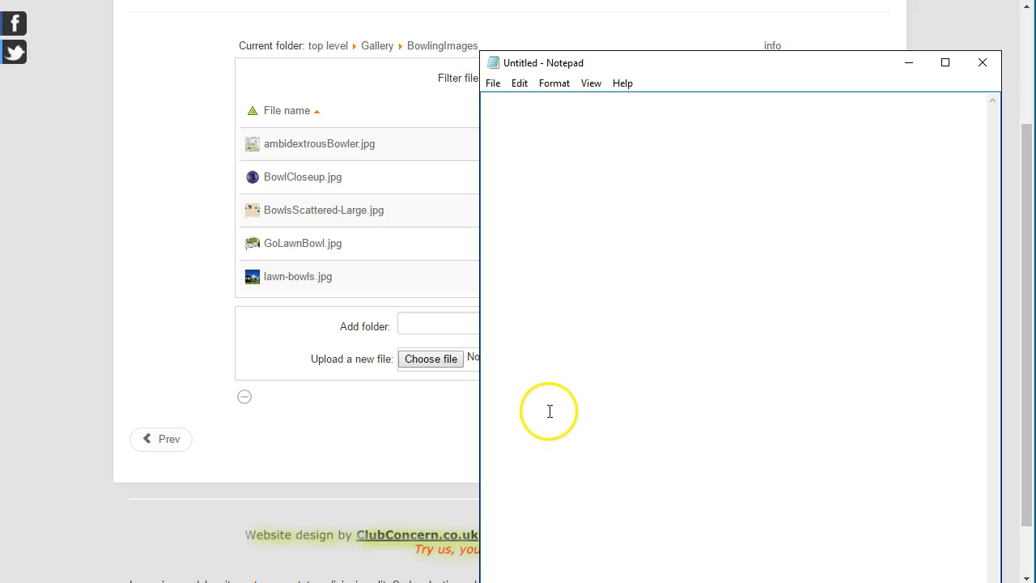
left_click(372, 149)
left_click_drag(372, 150, 262, 154)
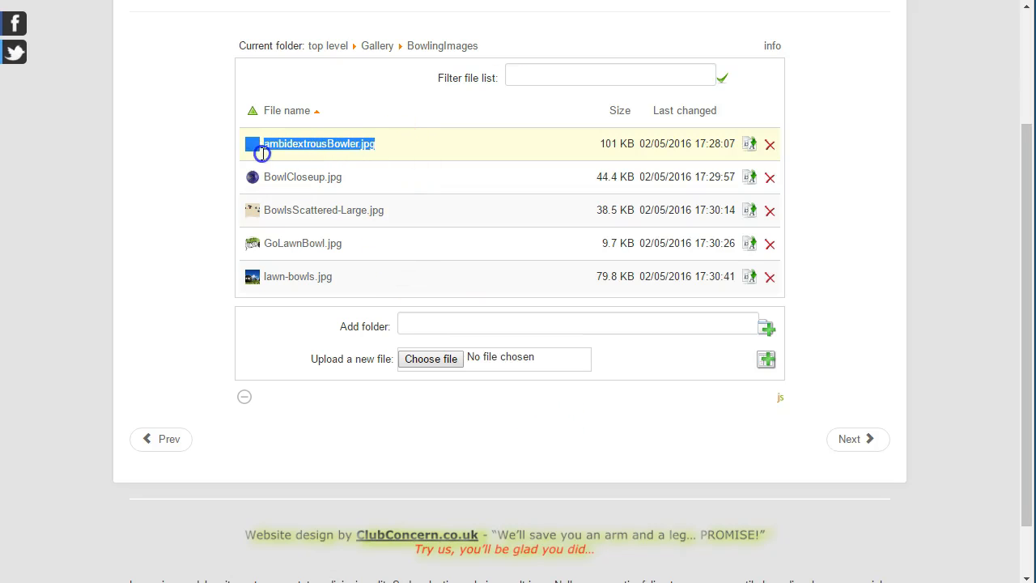
left_click(421, 150)
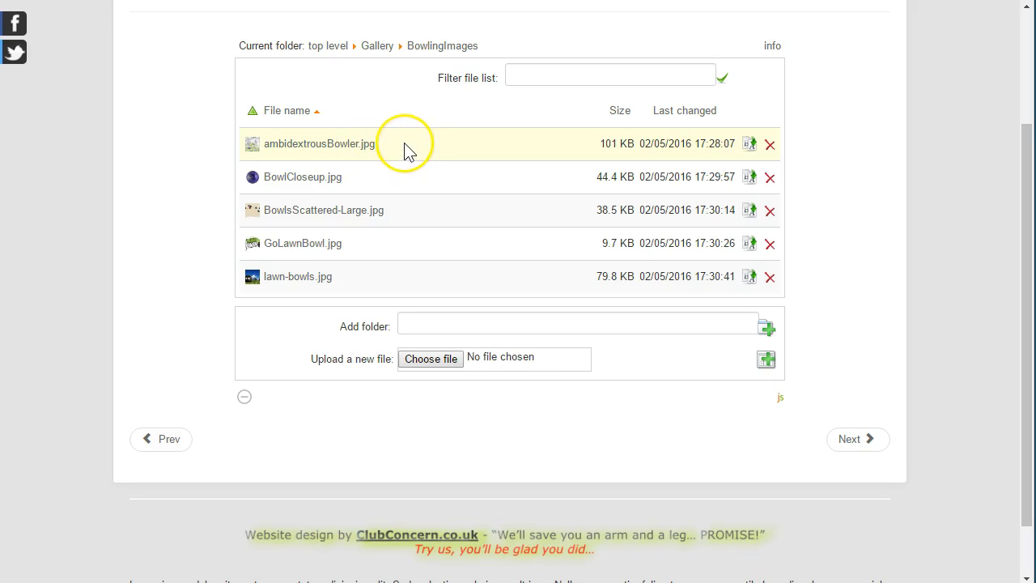
left_click(394, 152)
left_click_drag(373, 150, 254, 154)
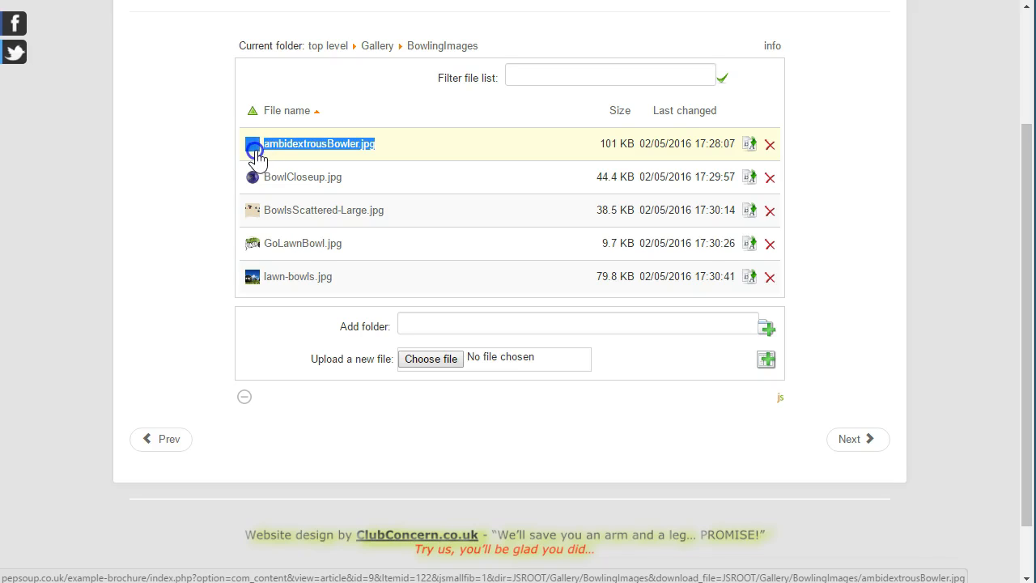
left_click_drag(259, 148, 267, 157)
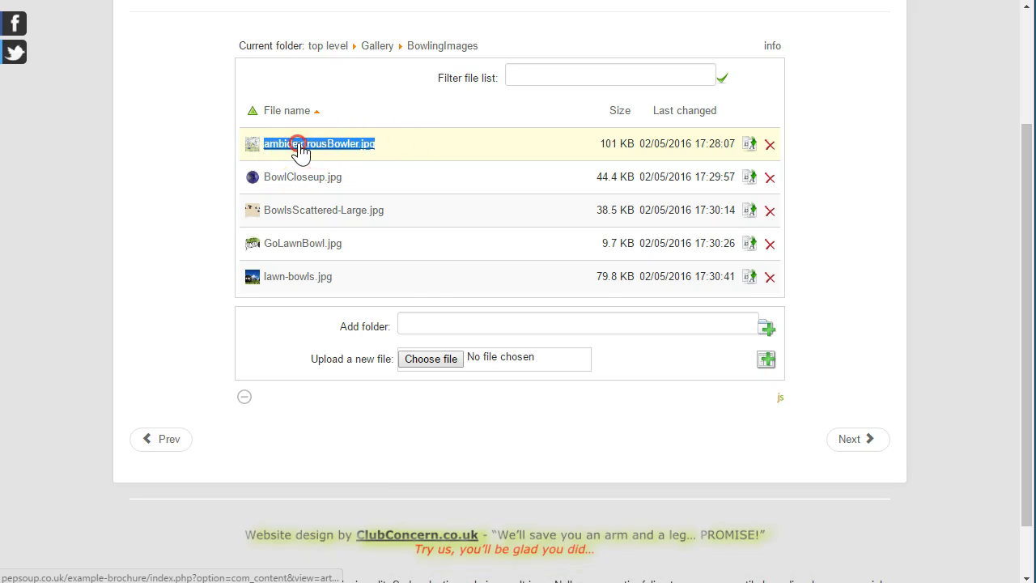
right_click(299, 147)
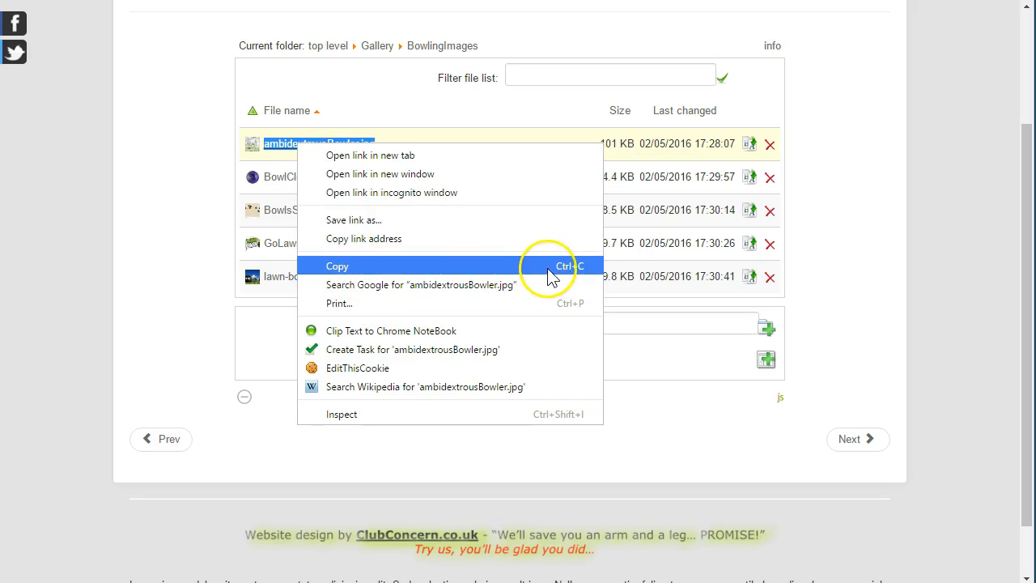
left_click(340, 269)
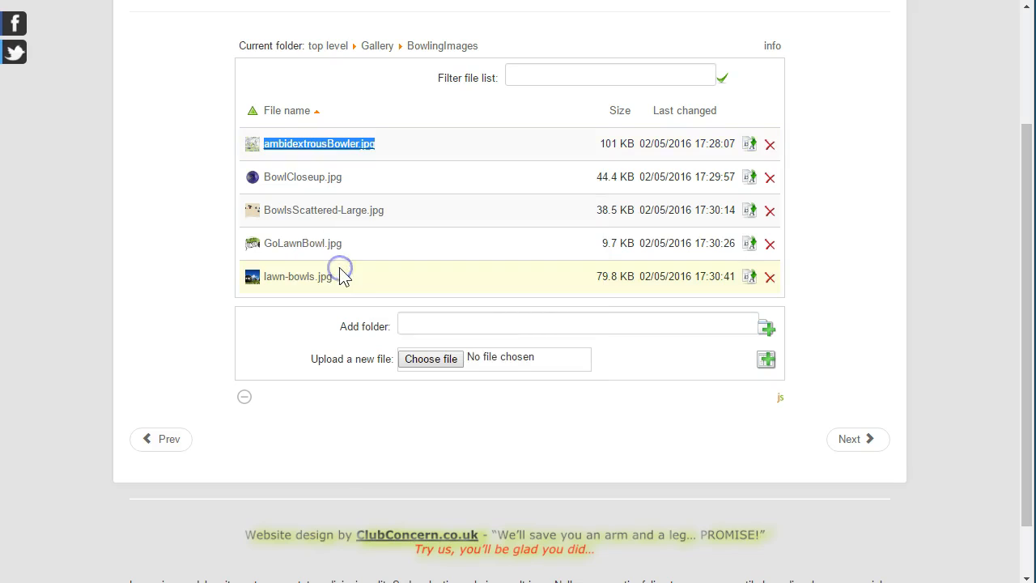
Switch to Notepad and paste ambidextrousBowler.jpg as the first line, followed by a line break
left_click(605, 581)
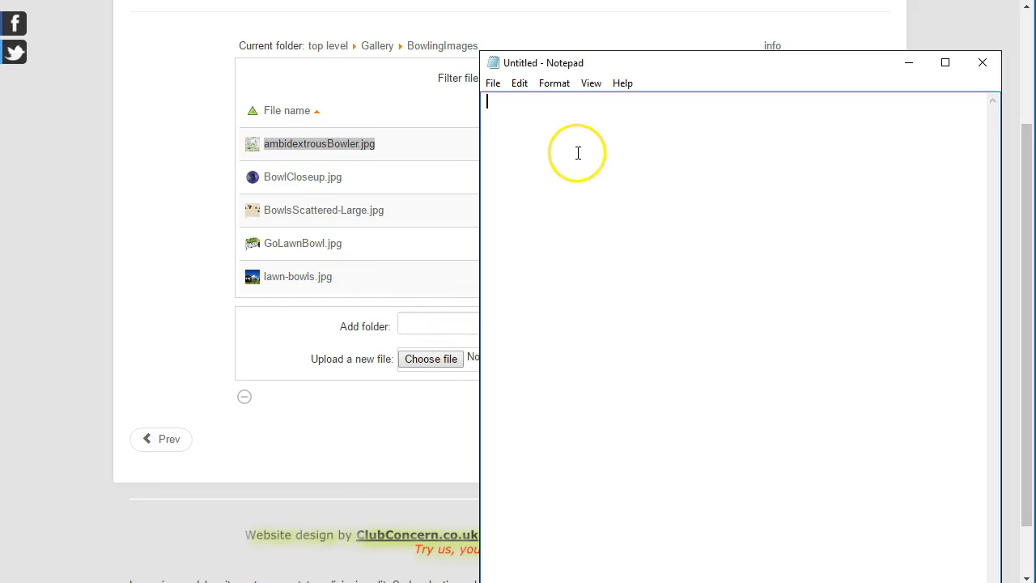
right_click(532, 115)
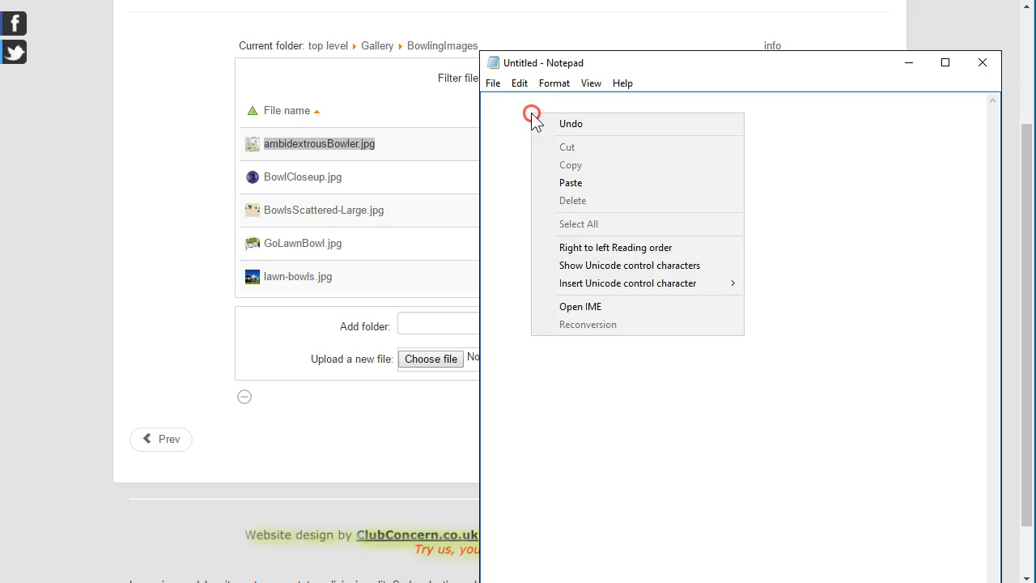
left_click(571, 182)
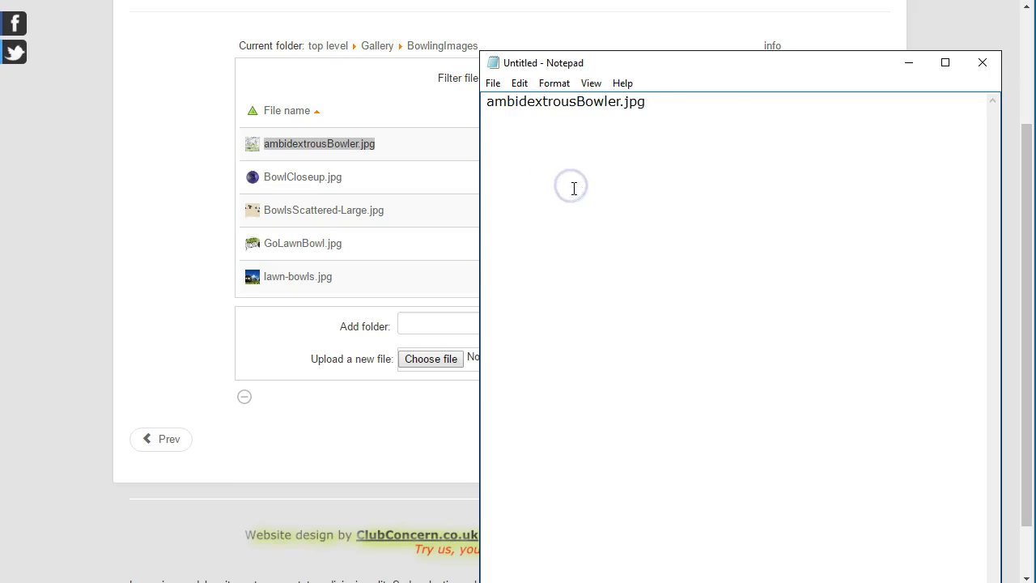
left_click(593, 184)
Copy the file name BowlCloseup.jpg from the website's file list onto the second line of the Notepad document
left_click(420, 184)
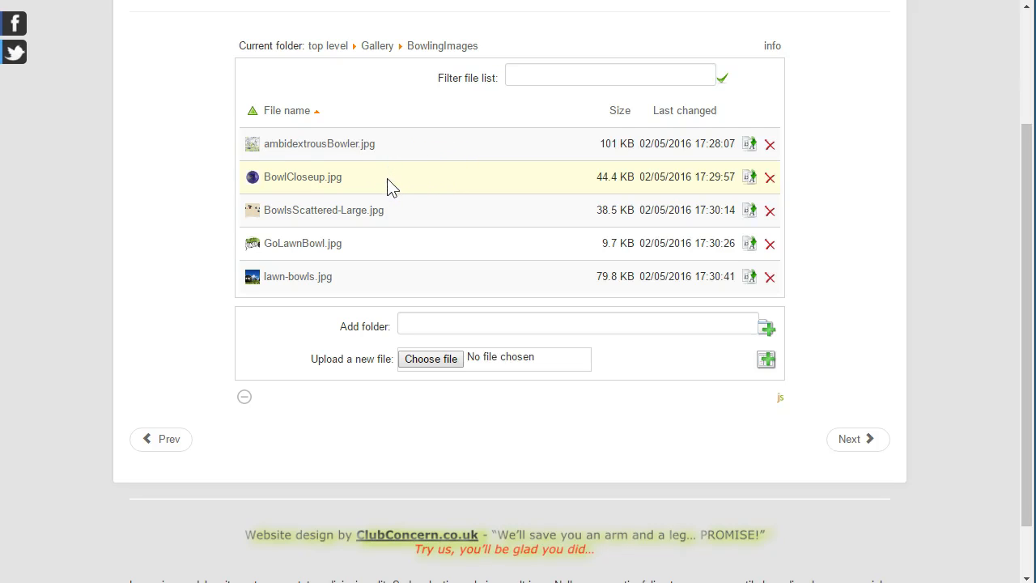
left_click_drag(363, 179, 270, 179)
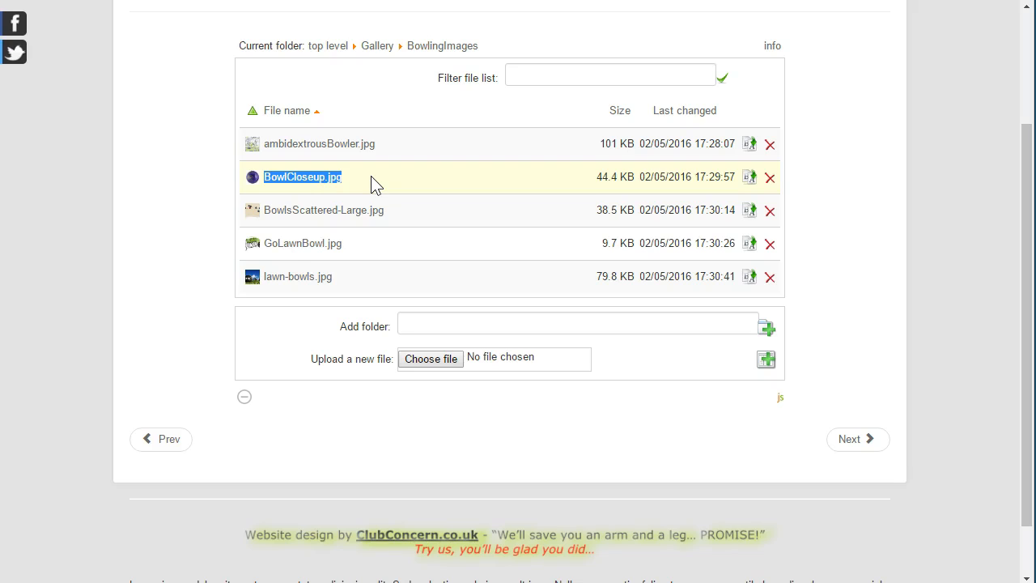
left_click(841, 581)
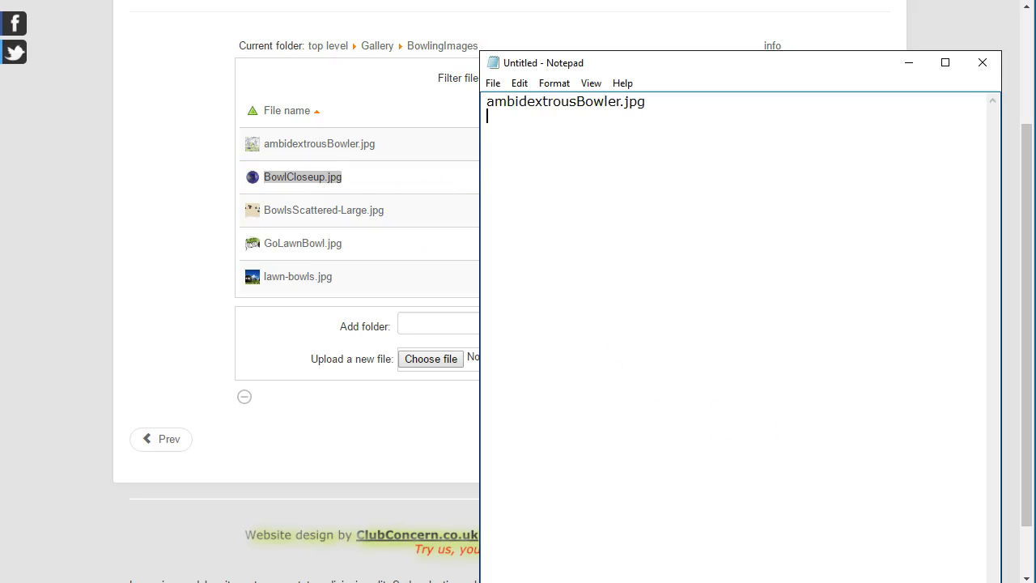
left_click(663, 246)
key("ctrl+v")
left_click(666, 230)
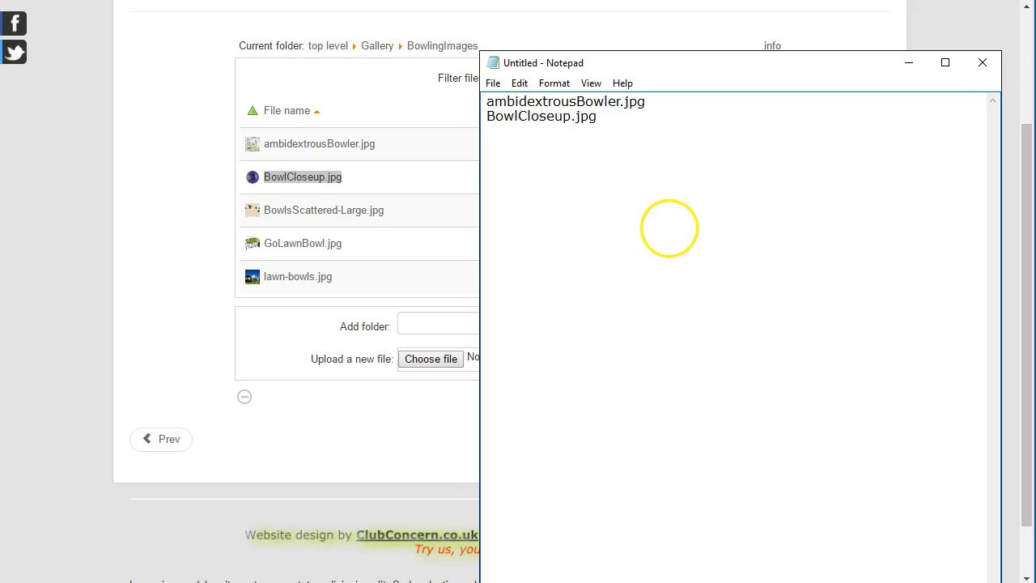
Copy the file name BowlsScattered-Large.jpg from the website's file list onto the third line of the Notepad document
left_click_drag(383, 211, 266, 223)
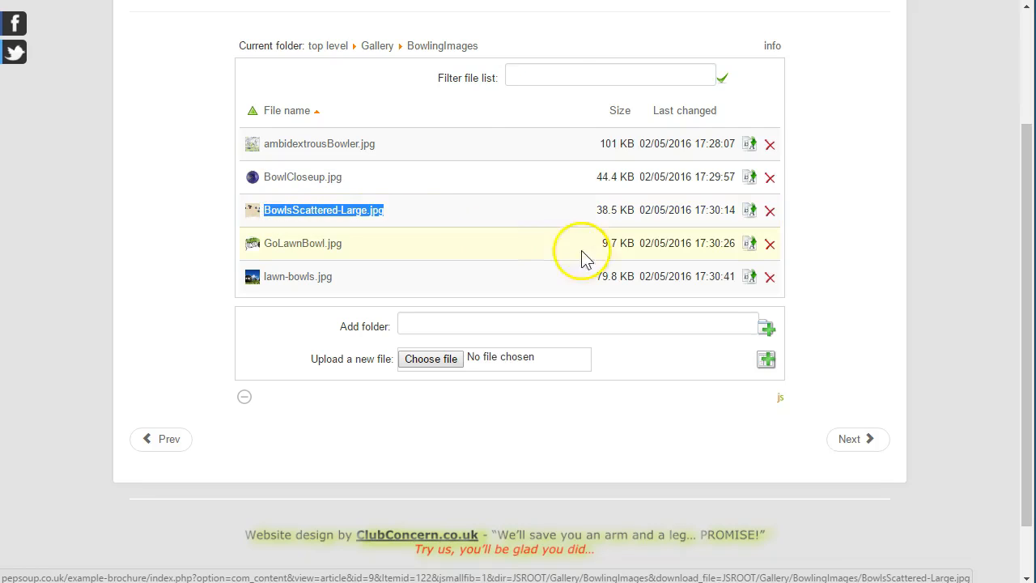
key("ctrl+c")
key("alt+Tab")
key("ctrl+v")
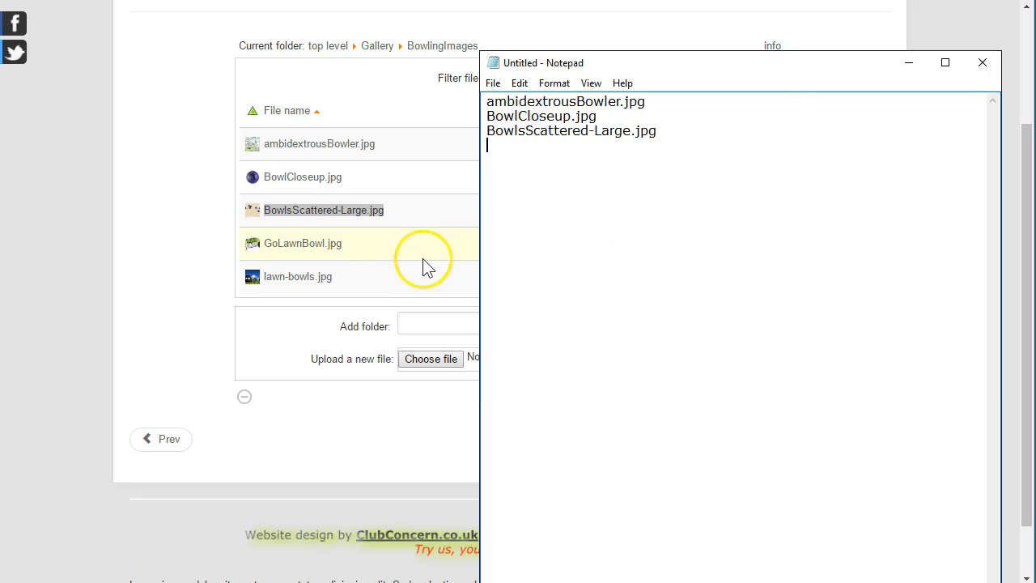
Copy the file name GoLawnBowl.jpg from the website's file list onto the fourth line of the Notepad document
left_click(358, 245)
left_click_drag(359, 245, 266, 250)
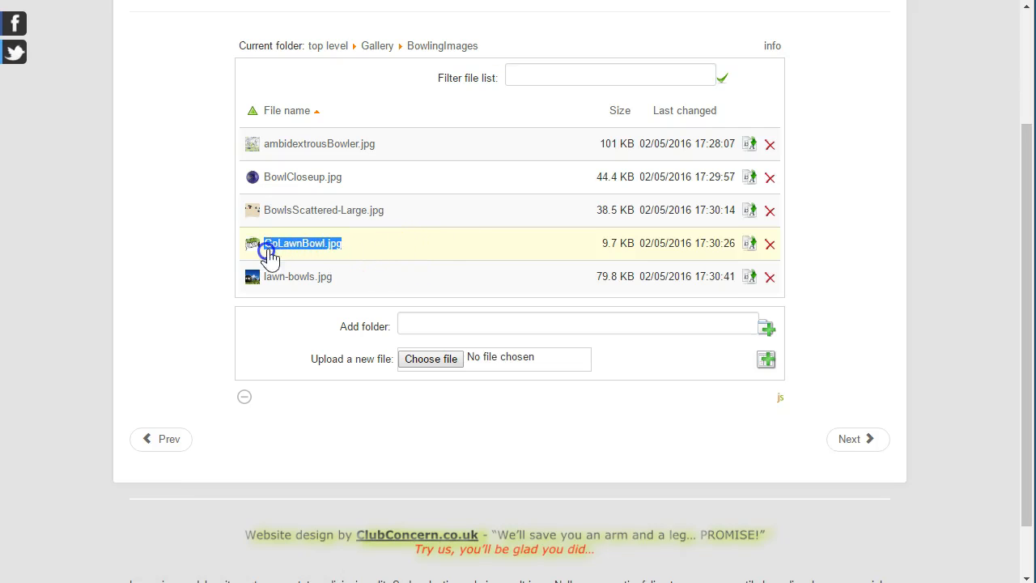
key("alt+Tab")
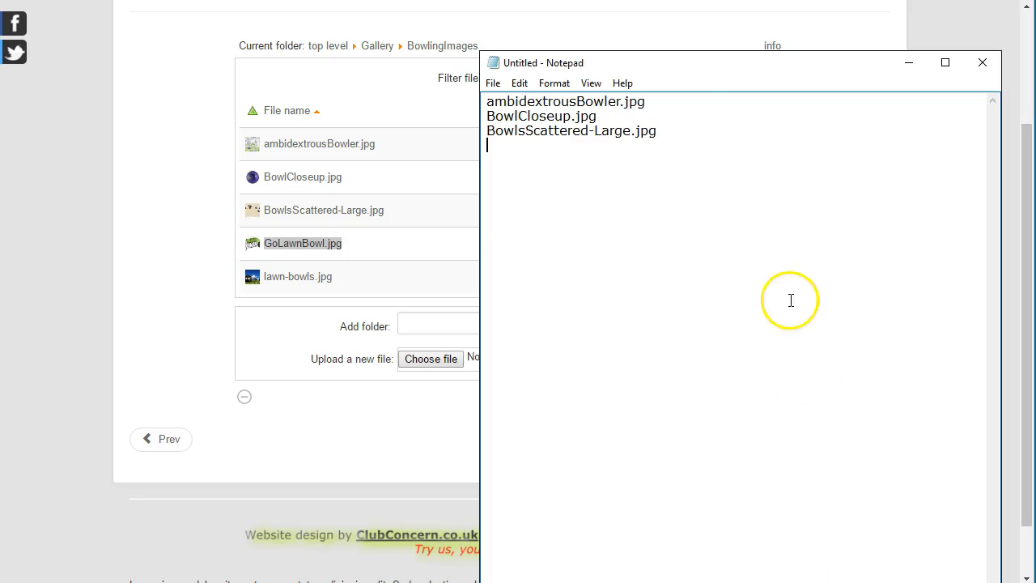
key("ctrl+v")
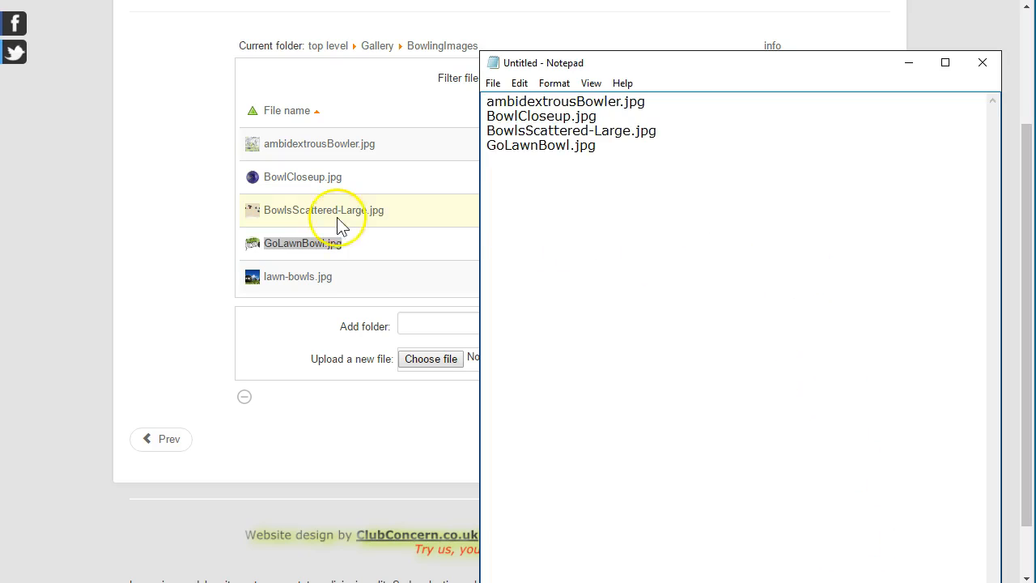
Copy the file name lawn-bowls.jpg from the website's file list onto the fifth line of the Notepad document
left_click(329, 289)
left_click_drag(328, 289, 268, 289)
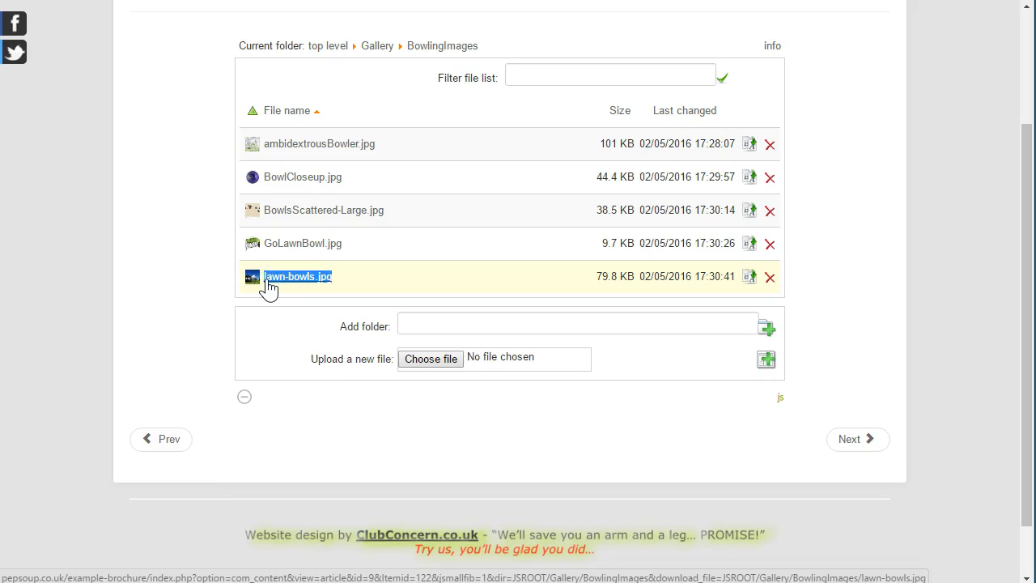
key("alt+Tab")
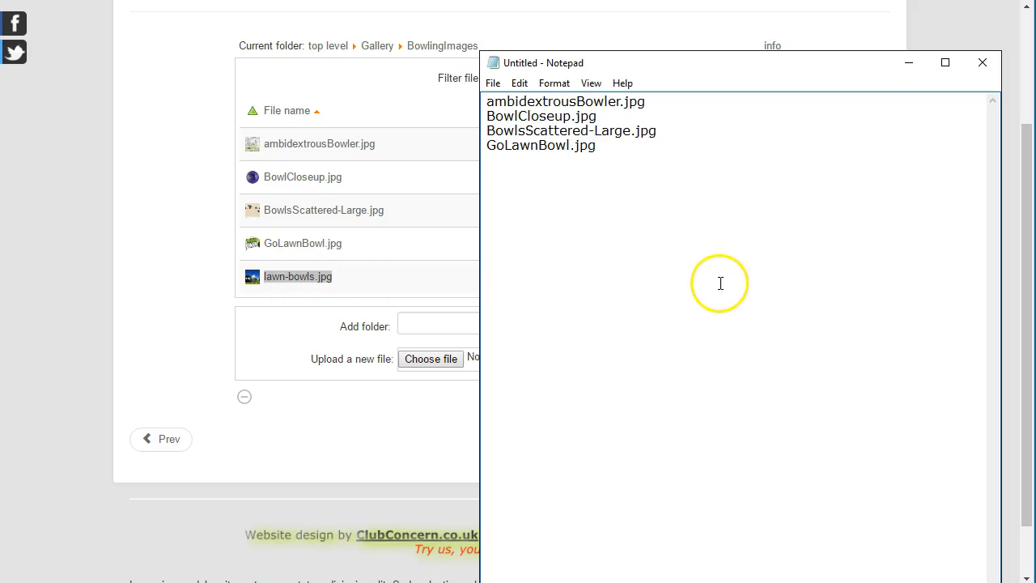
key("ctrl+v")
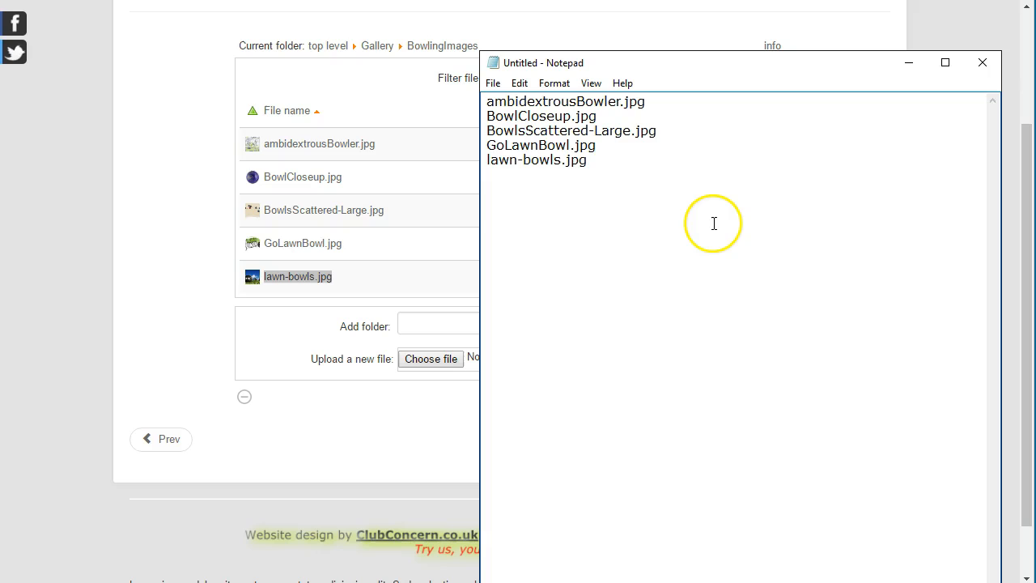
Check the line ends of the Notepad list and add a vertical bar directly after ambidextrousBowler.jpg
left_click(686, 105)
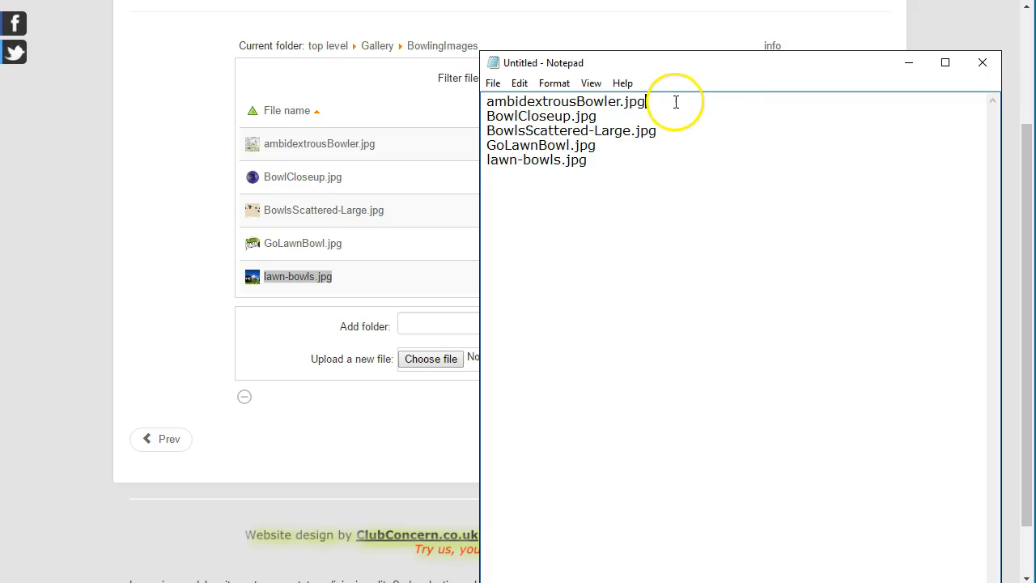
left_click(624, 111)
left_click(672, 129)
left_click(618, 149)
left_click(603, 163)
left_click(672, 101)
Examine the keyboard layout pictures Keyboard-2.PNG and Keyboard-1.PNG in IrfanView for the vertical bar key, closing each one
left_click_drag(799, 105, 725, 130)
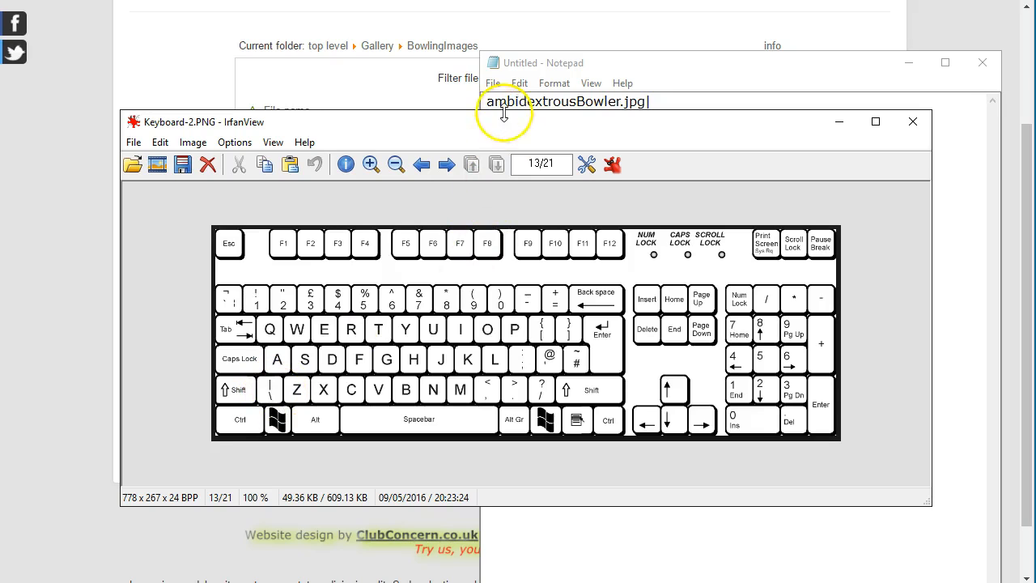
left_click_drag(495, 126, 494, 161)
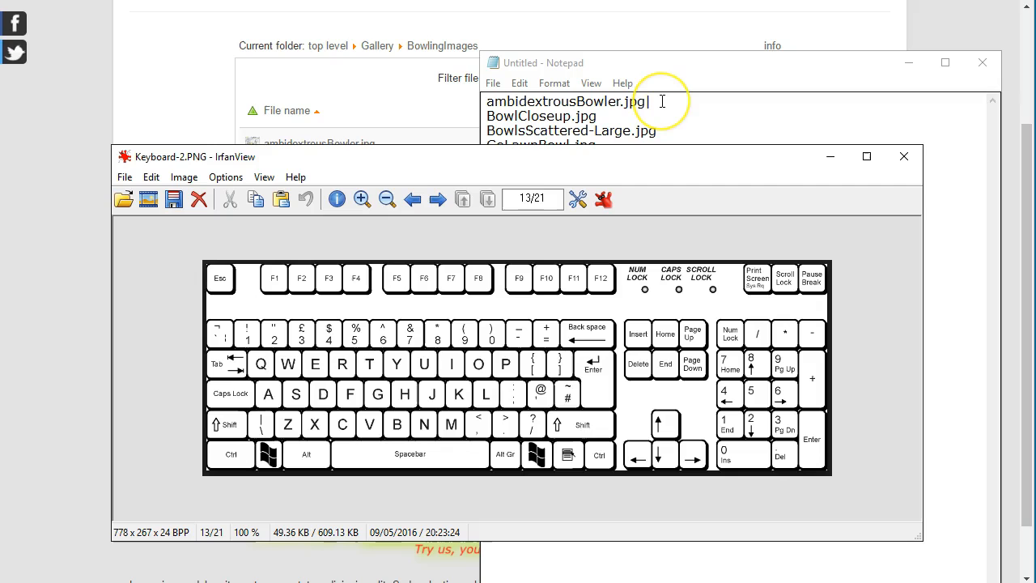
left_click_drag(420, 164, 1035, 257)
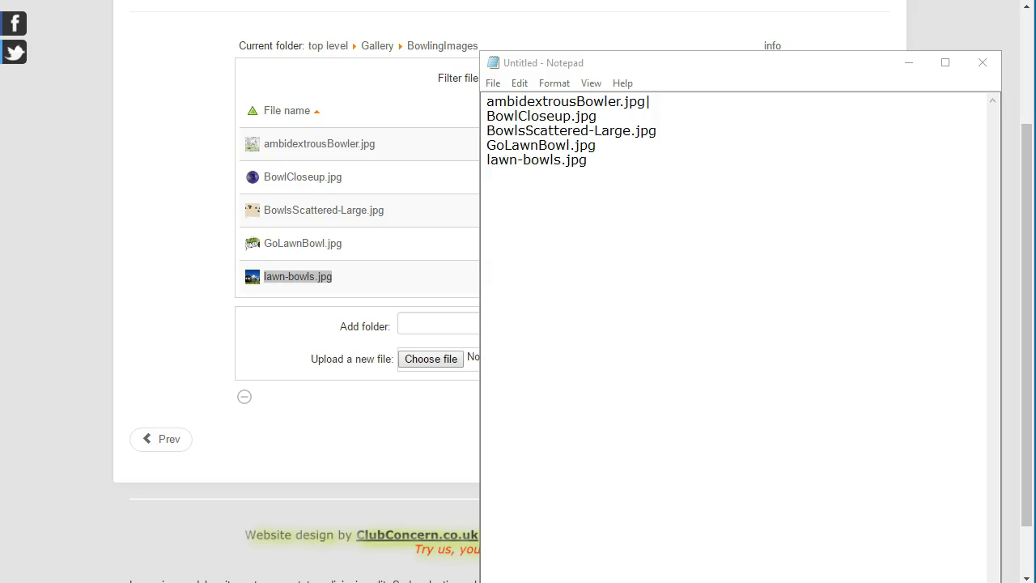
left_click_drag(1035, 257, 613, 47)
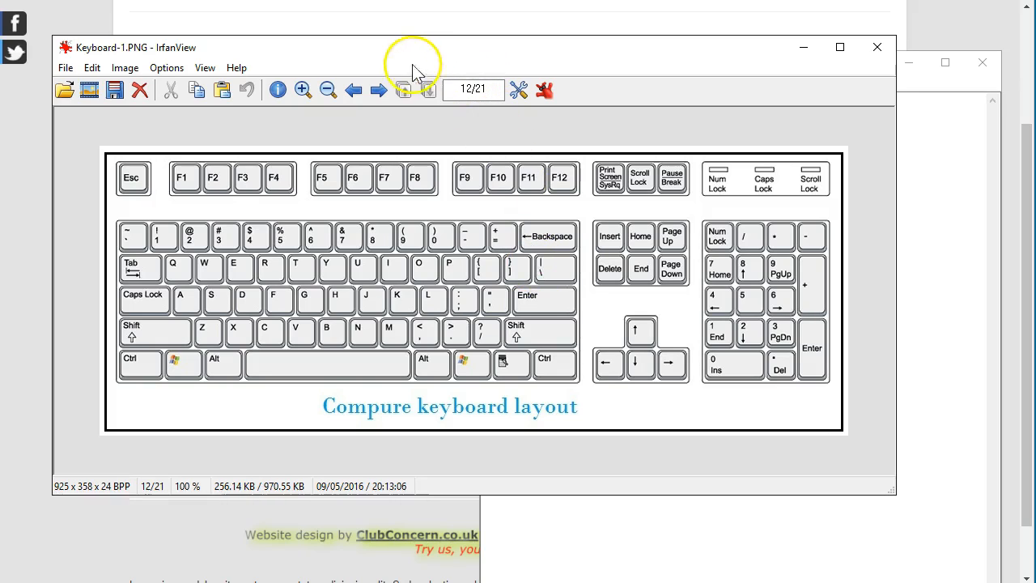
key("Escape")
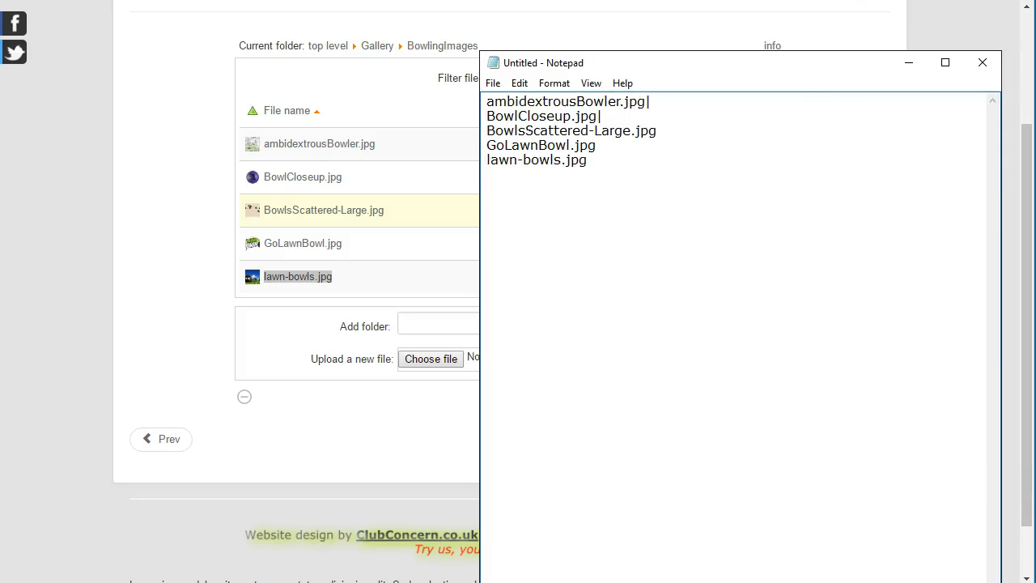
Add a vertical bar directly after each of the other four file names in the Notepad list
left_click(693, 132)
left_click(652, 145)
left_click(621, 159)
left_click(676, 101)
left_click(950, 159)
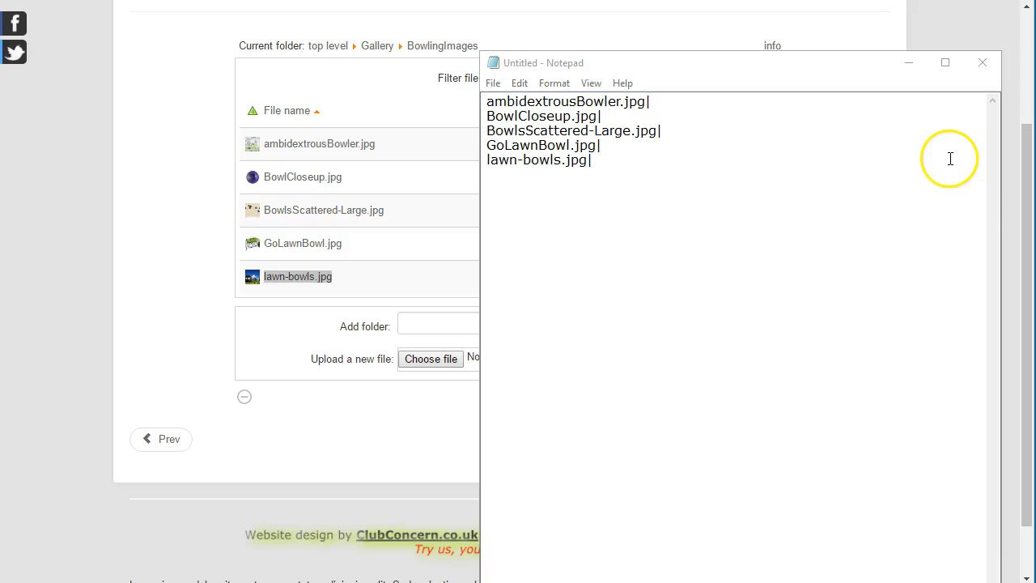
After the vertical bars, caption ambidextrousBowler.jpg "Ambidextrous Bowler!" and BowlCloseup.jpg "Anyone for puple and green bowls?"
left_click(705, 105)
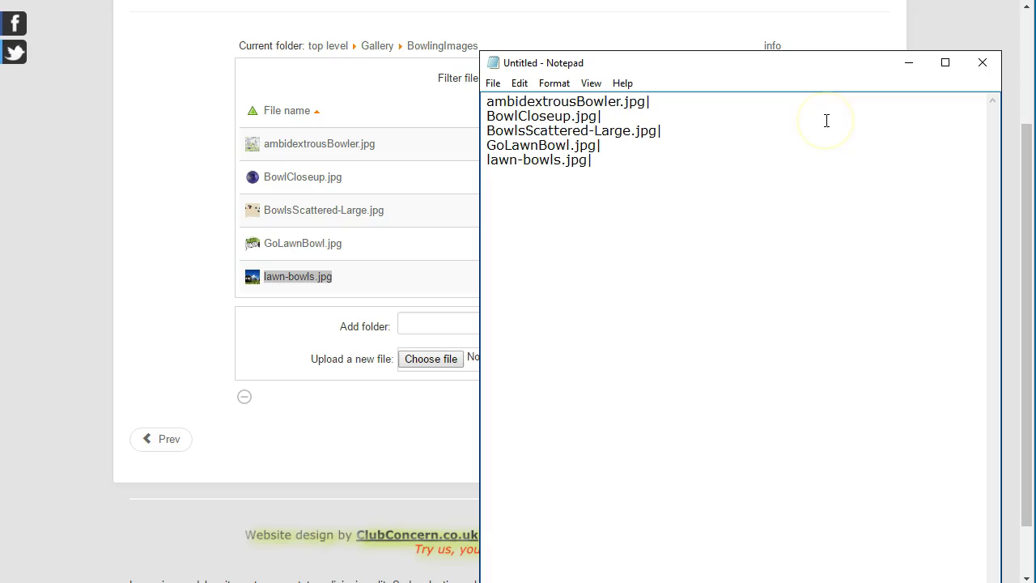
type("Ambidextrous Bowler!")
left_click(832, 115)
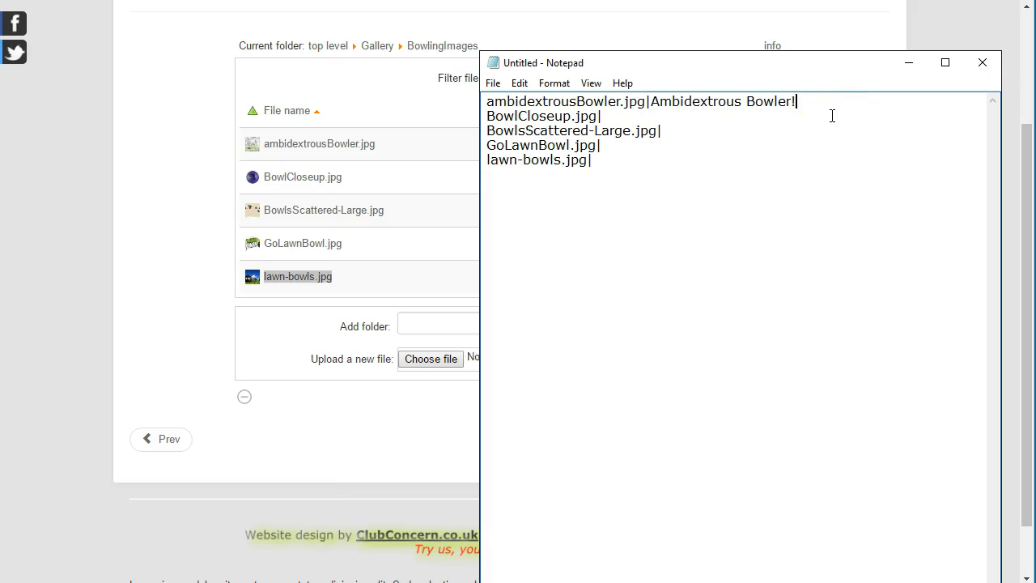
left_click(707, 117)
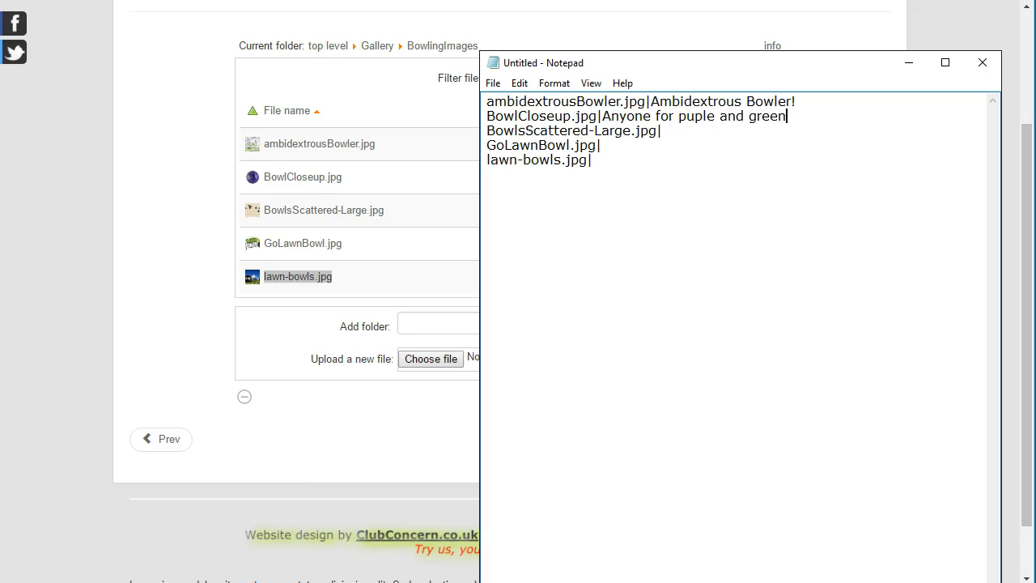
Caption the last three lines "All over the show... Red is holding.", "...It's GREAT FUN. Come along..." and "For everyone to enjoy! What a day..."
left_click(725, 135)
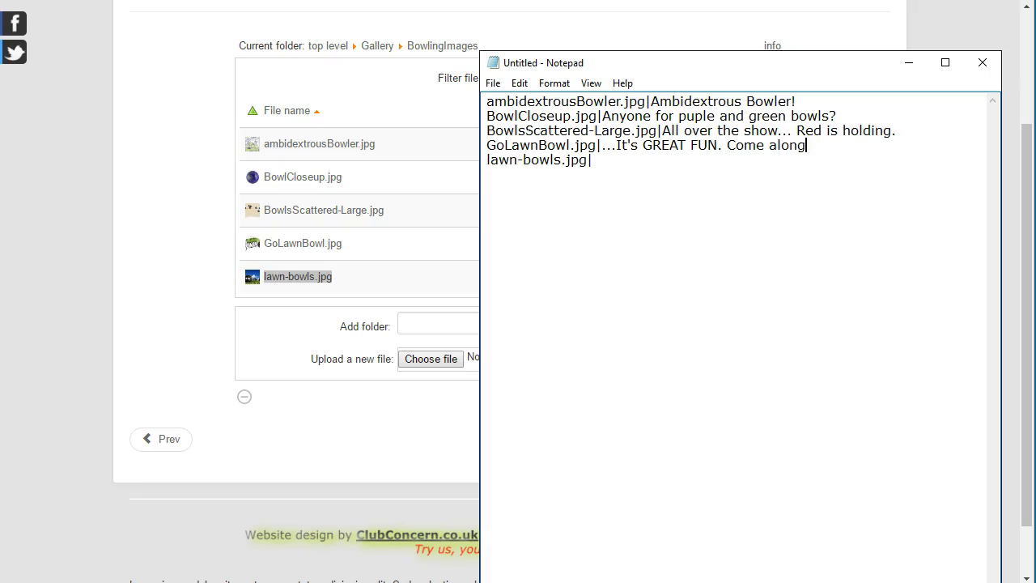
left_click(591, 160)
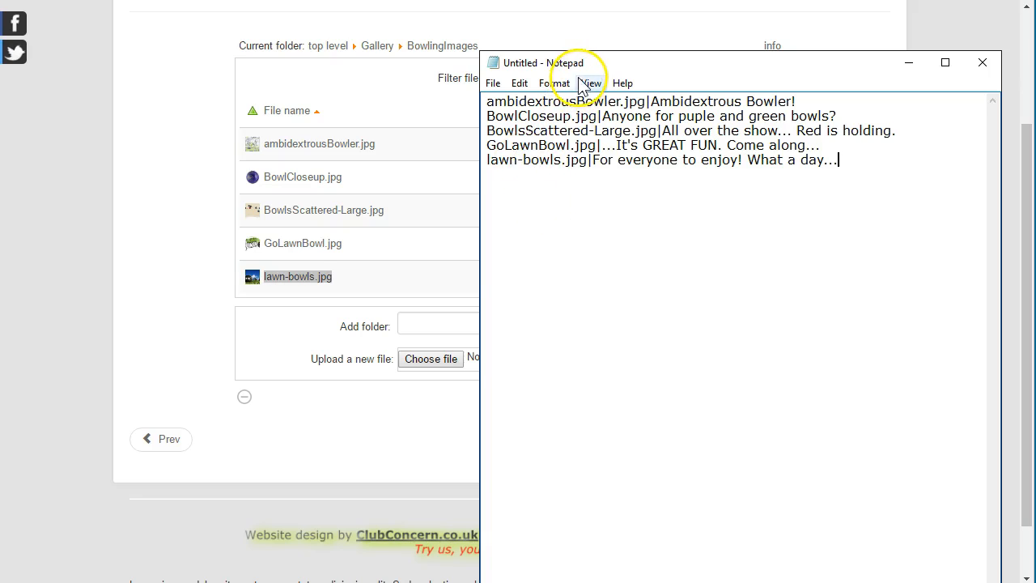
Start saving the Notepad list to Google Drive, in Websites > ClubConcern > TrainingMaterial > PresentationAndVideoEditing
left_click_drag(523, 59, 483, 100)
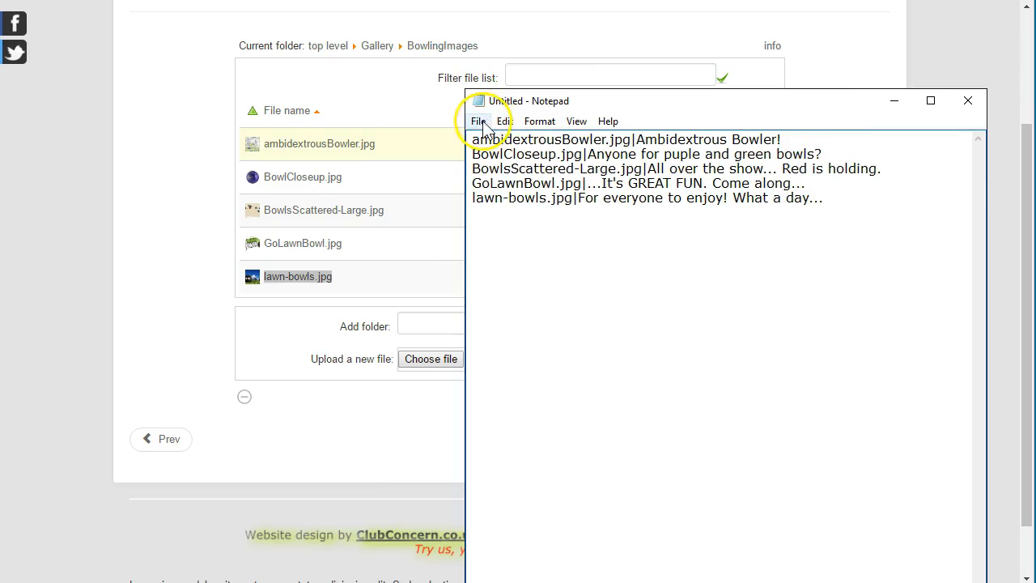
left_click(478, 121)
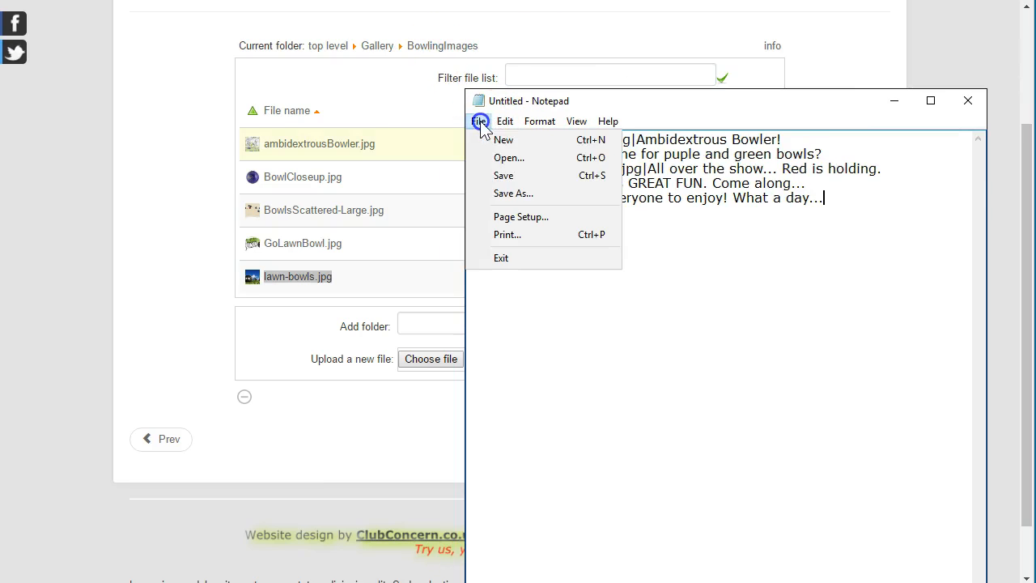
left_click(509, 175)
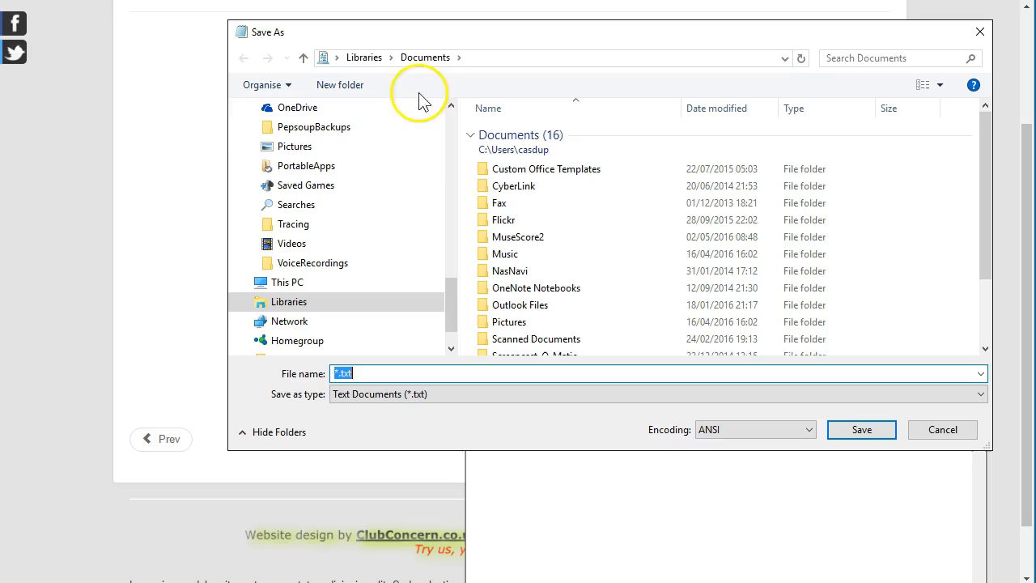
left_click_drag(452, 295, 445, 95)
left_click(279, 155)
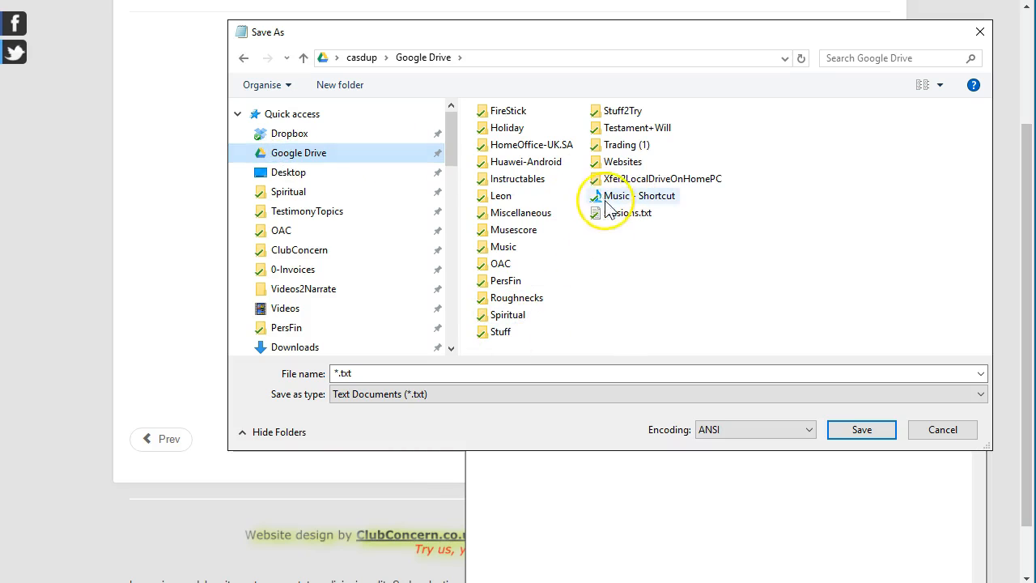
double_click(620, 161)
double_click(500, 200)
double_click(496, 230)
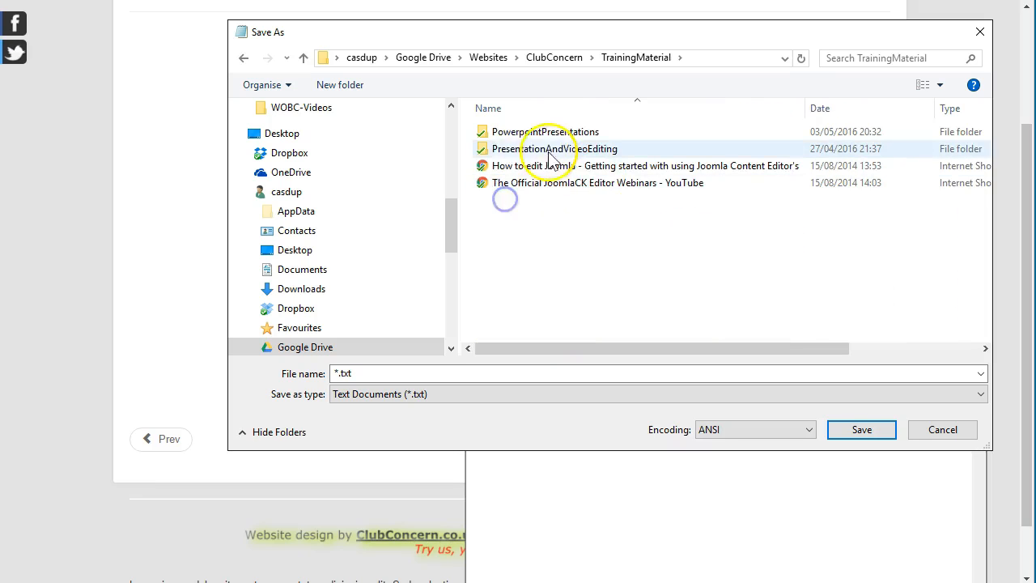
double_click(526, 149)
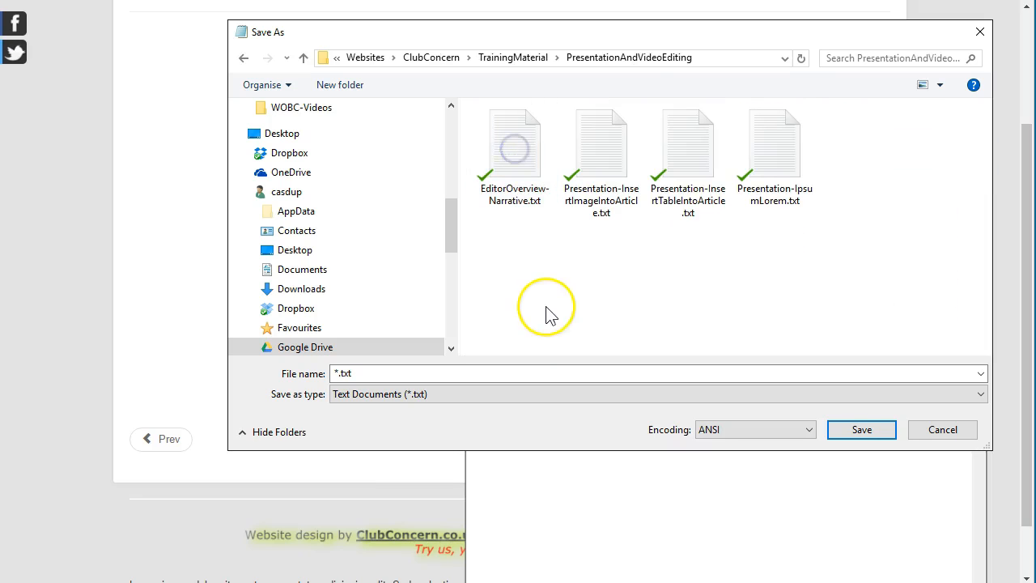
Save the caption list under the file name labels.txt and minimize Notepad
left_click(340, 372)
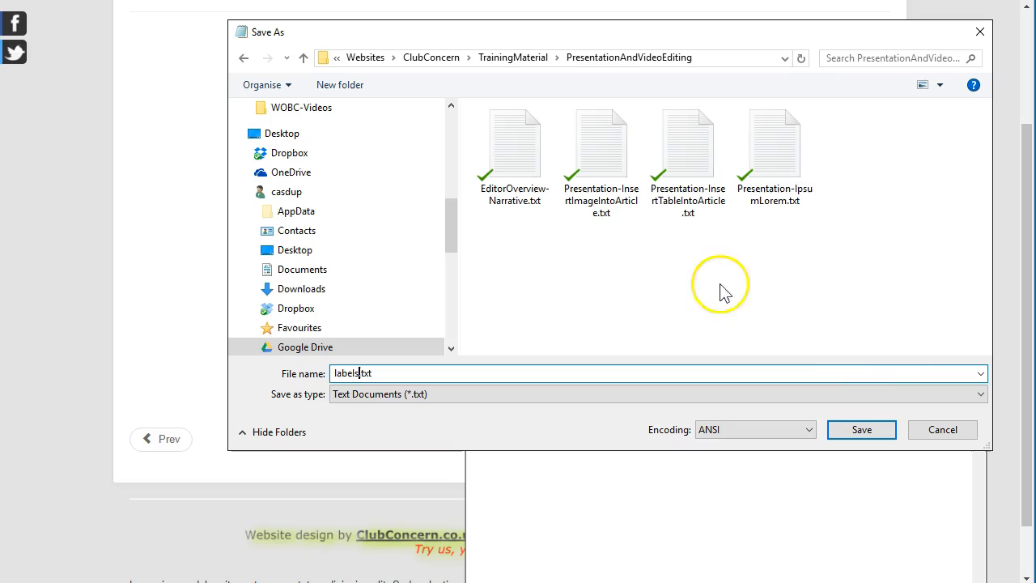
left_click(862, 429)
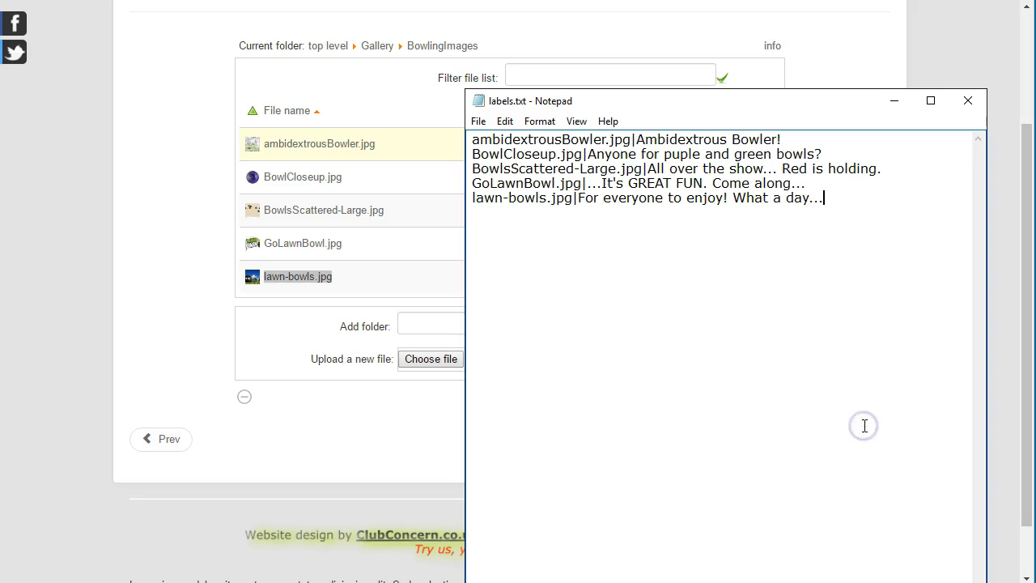
left_click(893, 101)
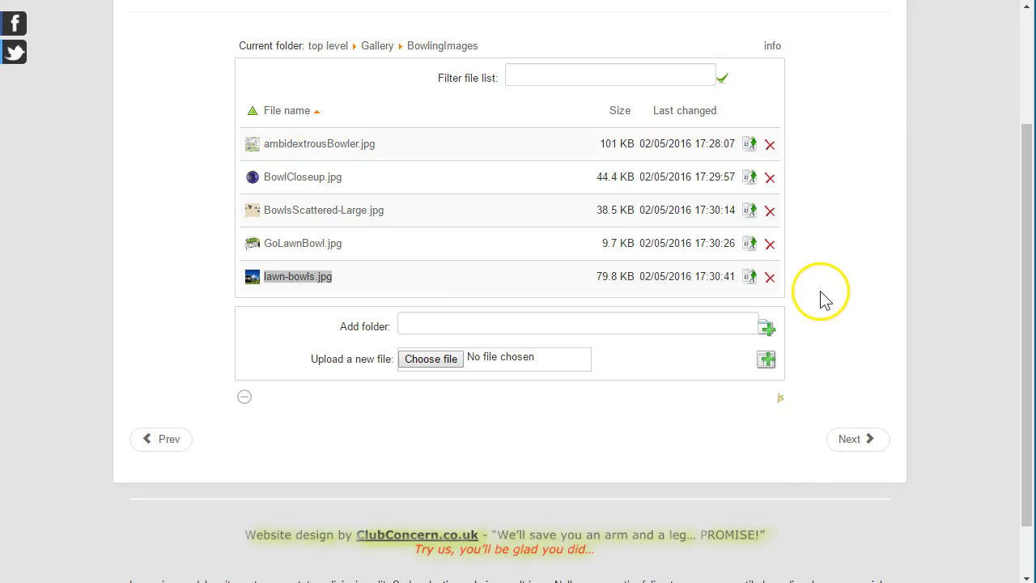
Upload labels.txt from the PresentationAndVideoEditing folder into the website's Gallery > BowlingImages folder
left_click(419, 362)
left_click(289, 293)
left_click(413, 270)
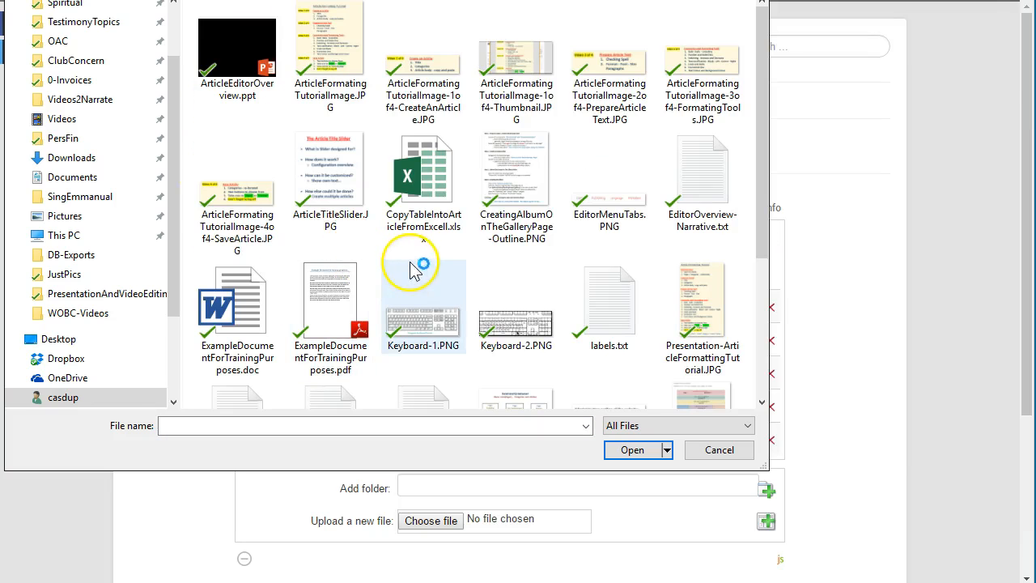
left_click(608, 305)
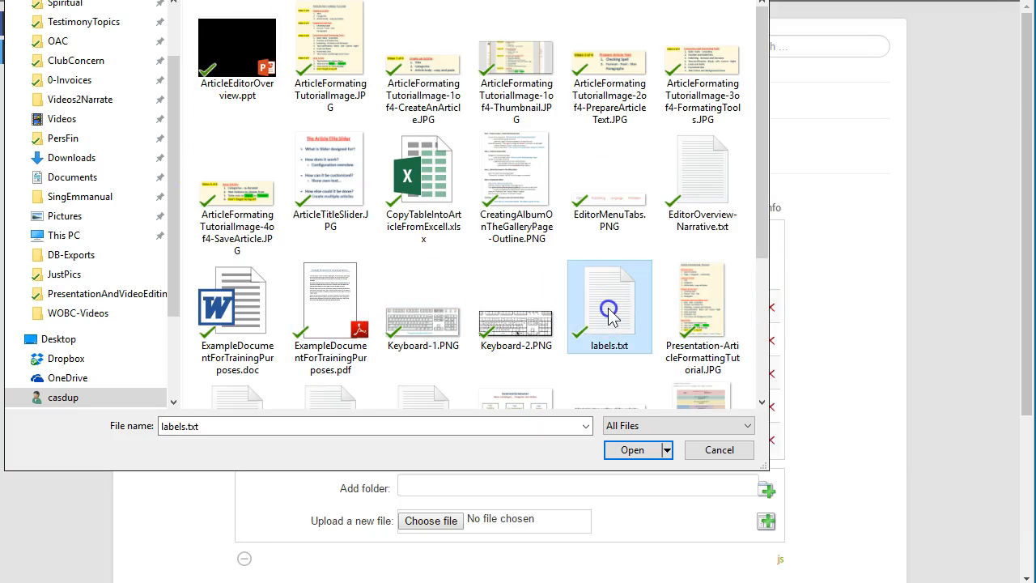
left_click(629, 450)
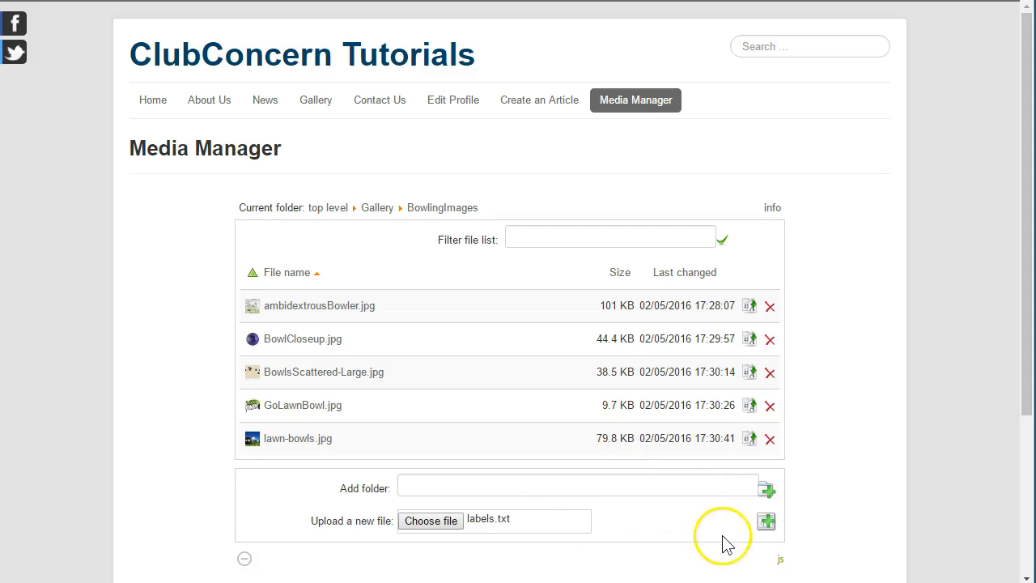
left_click(766, 521)
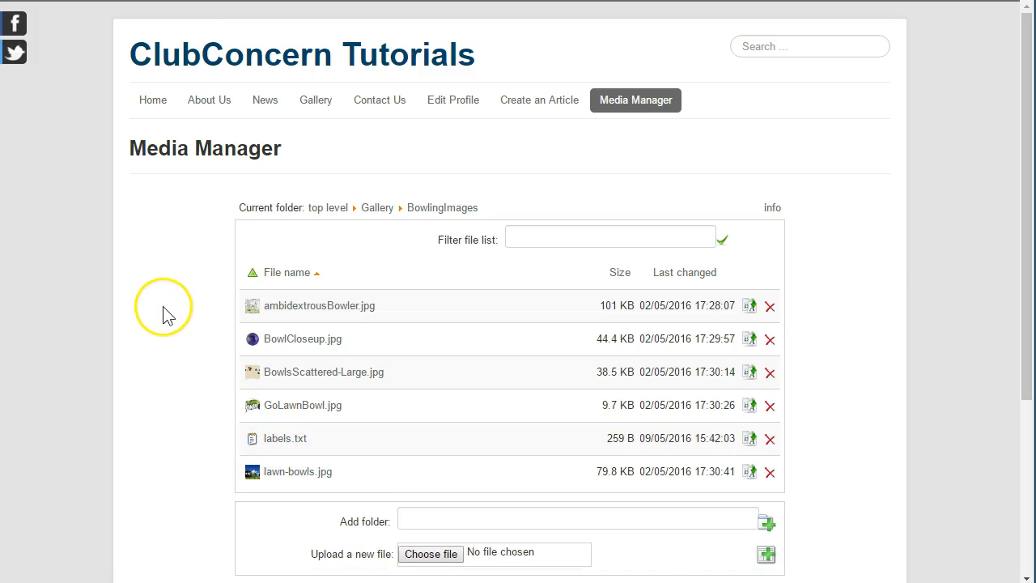
Open the site's Gallery page and check the captions on the thumbnails and under the enlarged ambidextrous bowler picture
left_click(316, 101)
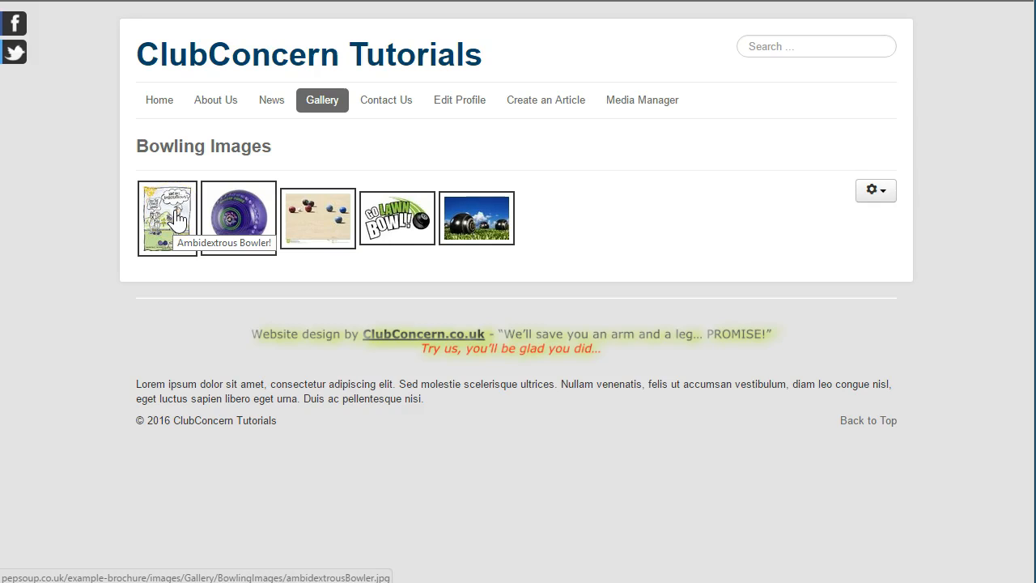
left_click(246, 217)
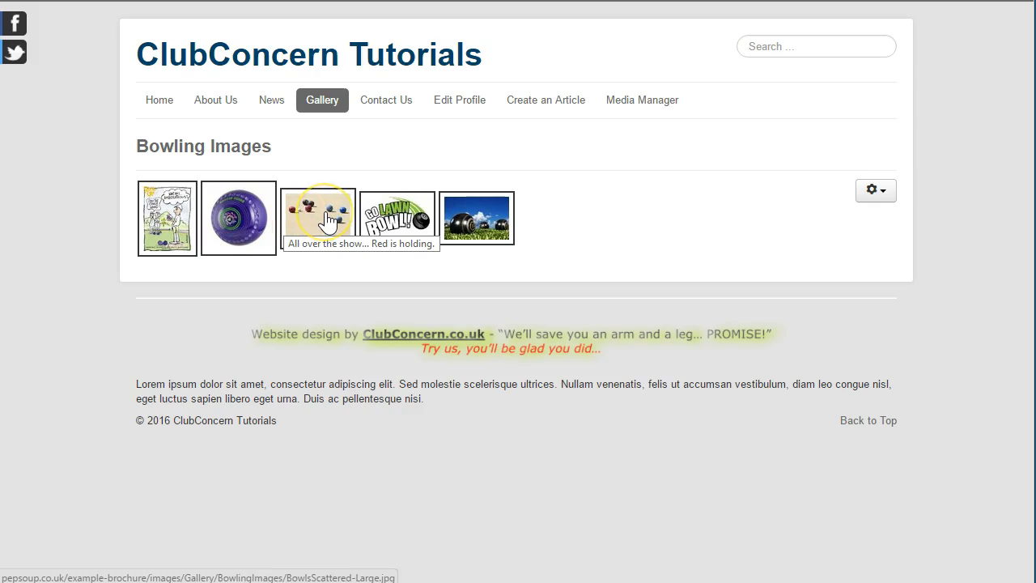
left_click(164, 224)
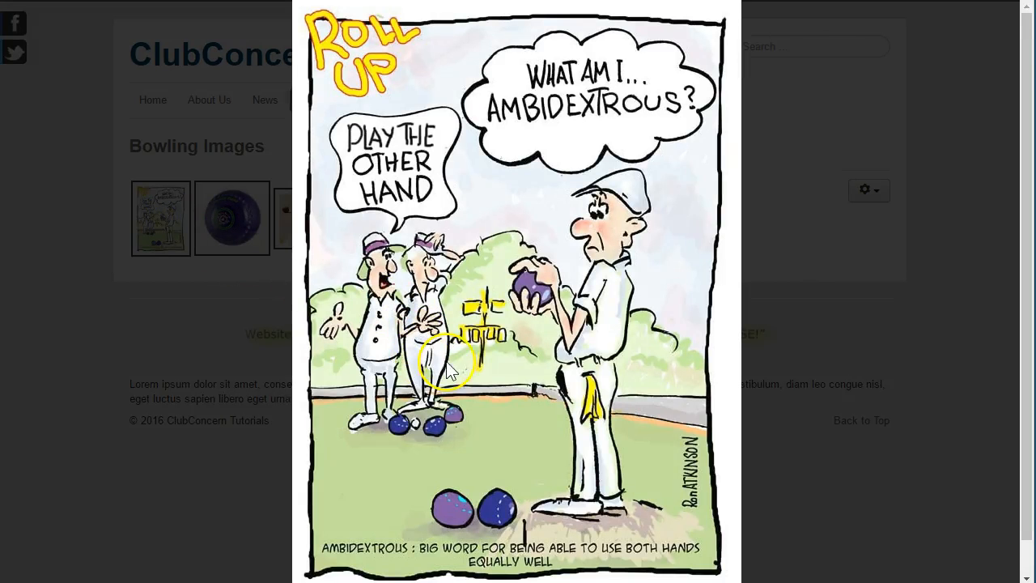
left_click(737, 387)
scroll(813, 392, "down", 1)
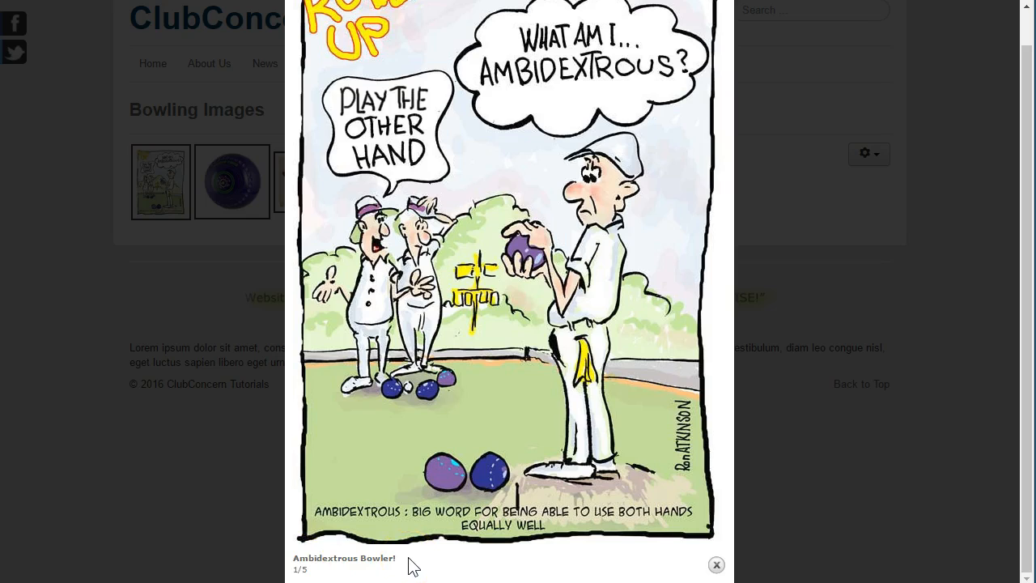
Browse forward through the enlarged bowl close-up, scattered bowls and Go Lawn Bowl pictures to check their captions
left_click(719, 266)
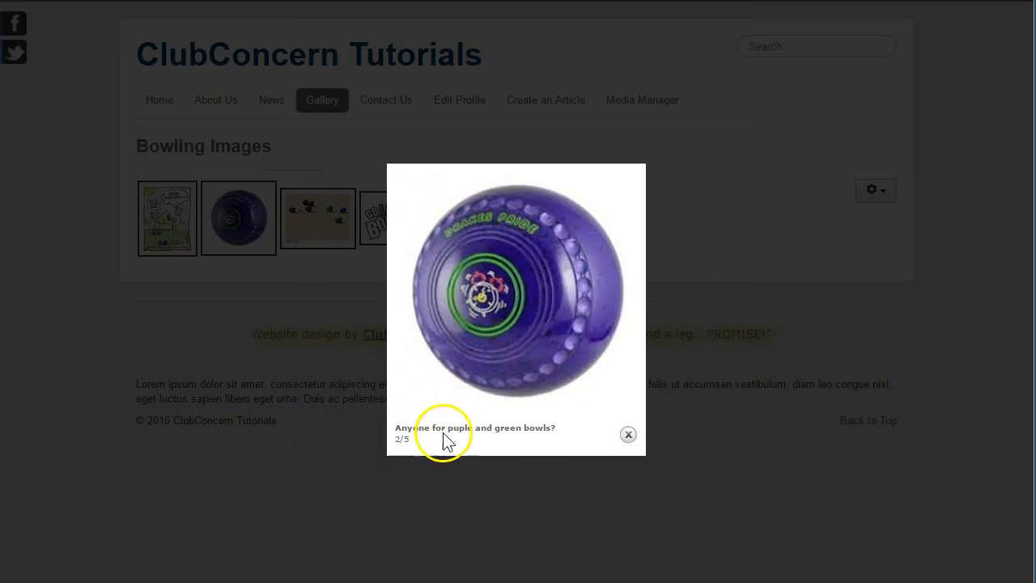
left_click(625, 348)
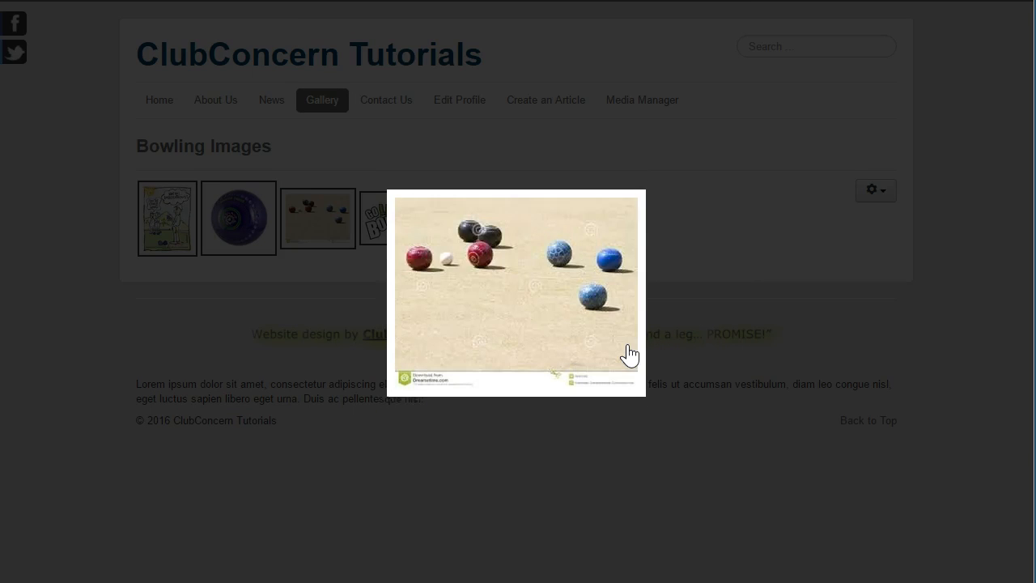
left_click(627, 352)
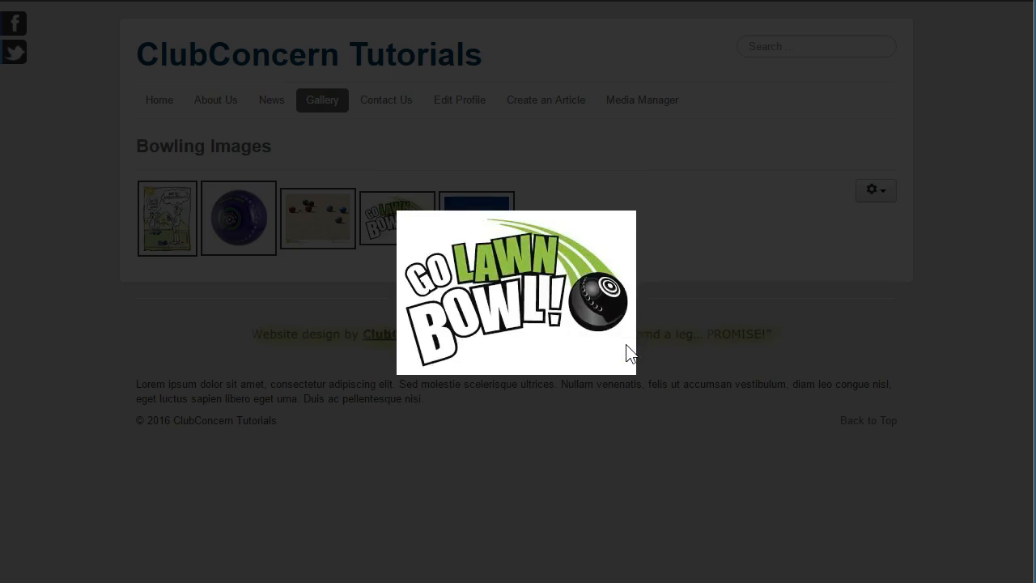
left_click(550, 360)
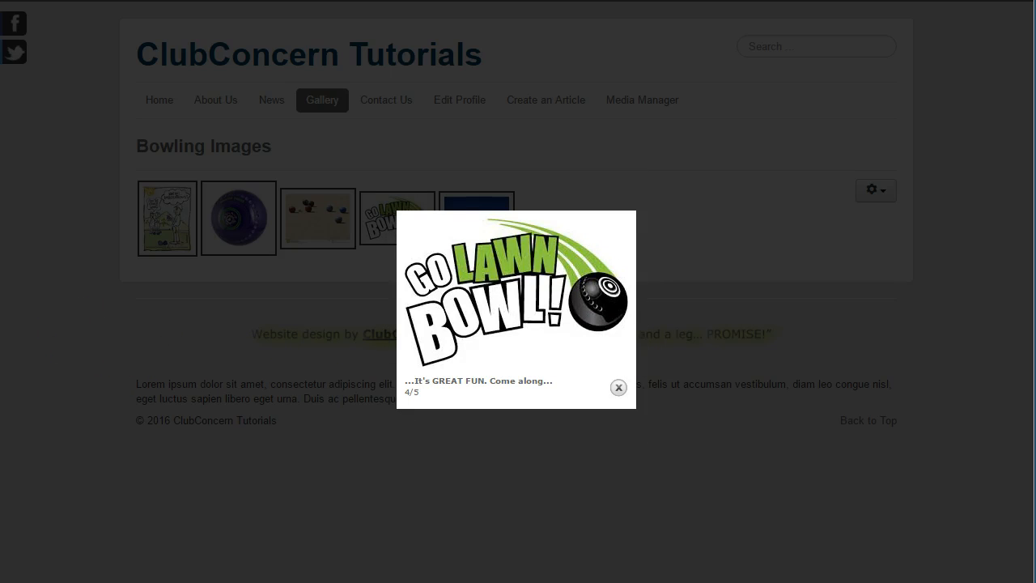